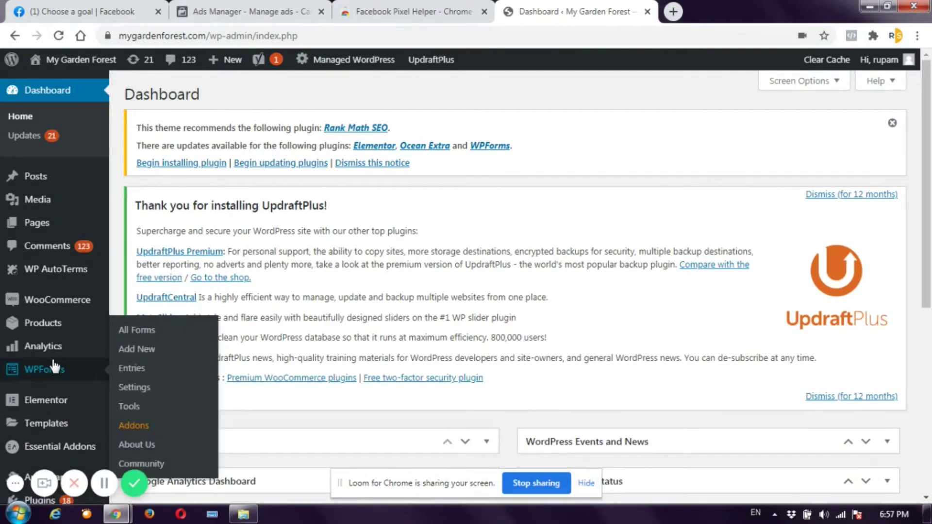
Open the OceanWP theme's header.php in the Theme Editor and view its head section
{"action": "scroll", "coordinate": [48, 369], "scroll_direction": "down", "scroll_amount": 3}
{"action": "mouse_move", "coordinate": [54, 366]}
{"action": "scroll", "coordinate": [54, 366], "scroll_direction": "down", "scroll_amount": 1}
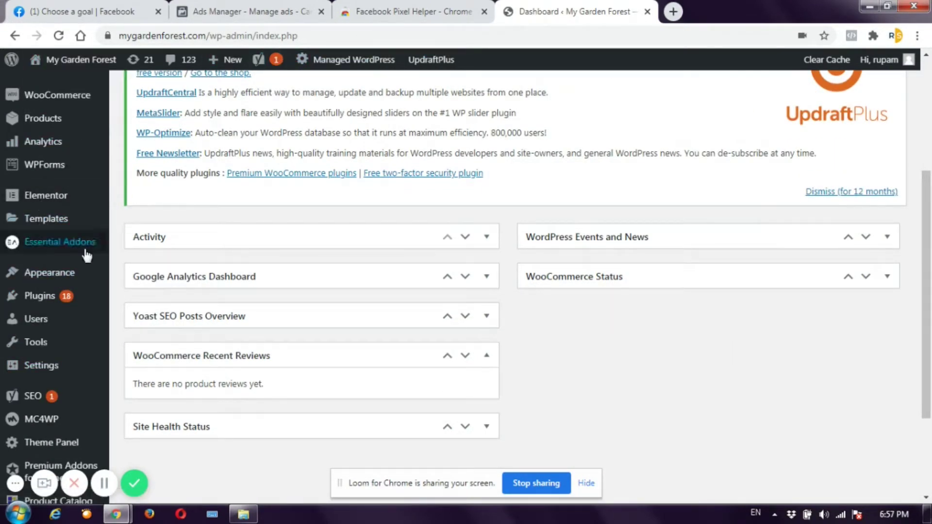
{"action": "mouse_move", "coordinate": [69, 275]}
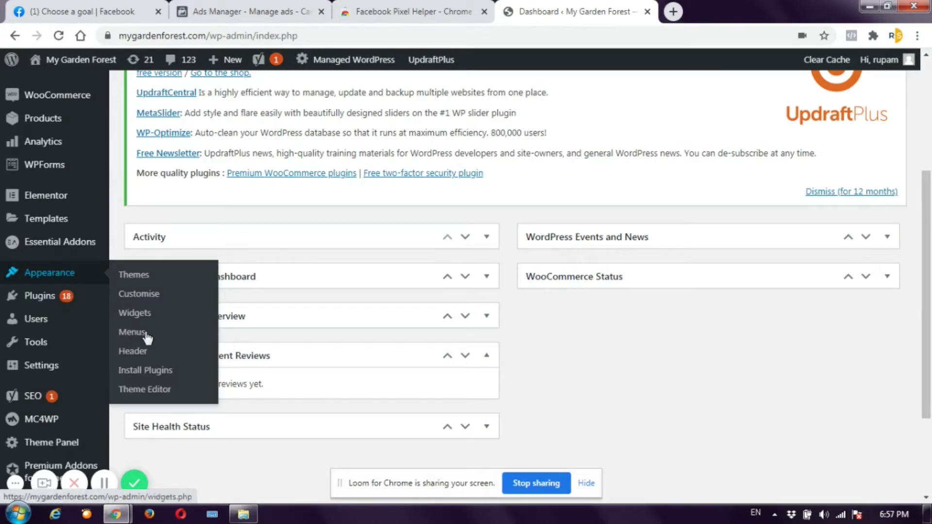
{"action": "left_click", "coordinate": [151, 396]}
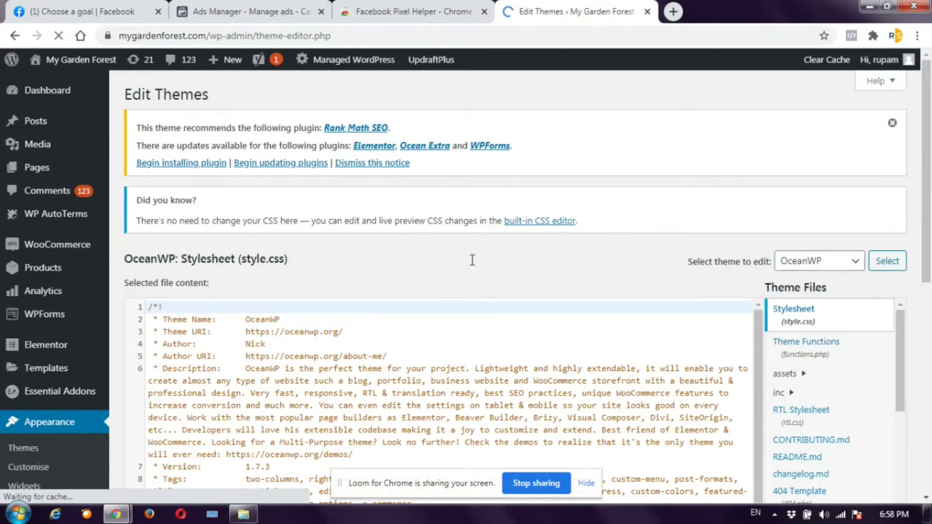
{"action": "scroll", "coordinate": [472, 260], "scroll_direction": "down", "scroll_amount": 3}
{"action": "scroll", "coordinate": [887, 339], "scroll_direction": "up", "scroll_amount": 1}
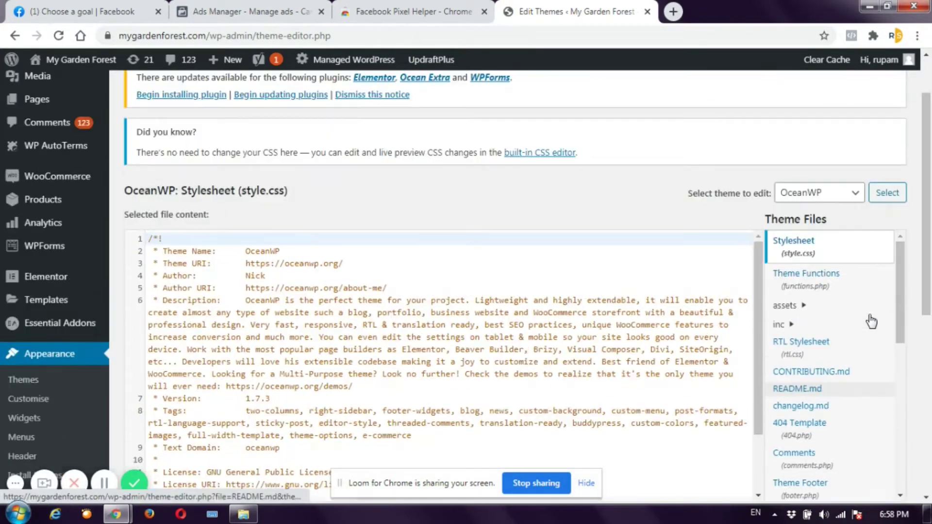
{"action": "left_click_drag", "start_coordinate": [901, 309], "coordinate": [900, 377]}
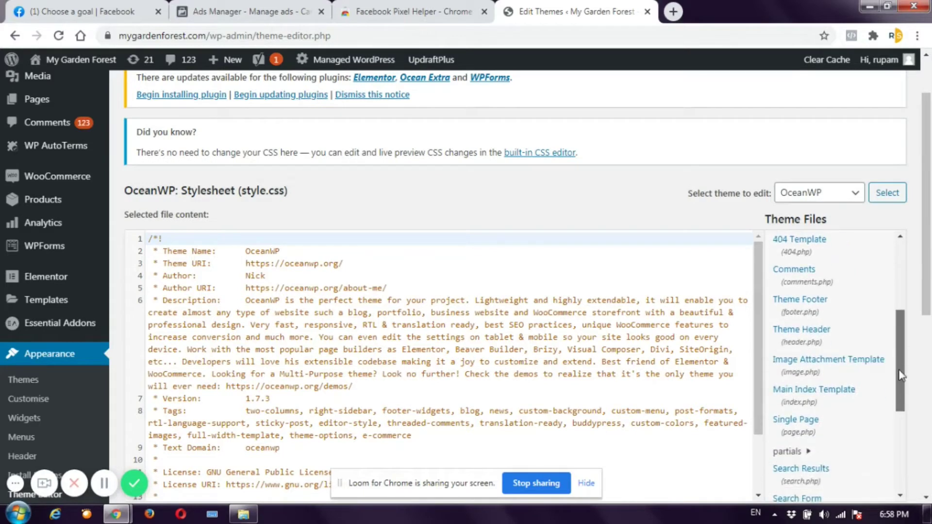
{"action": "left_click", "coordinate": [819, 341]}
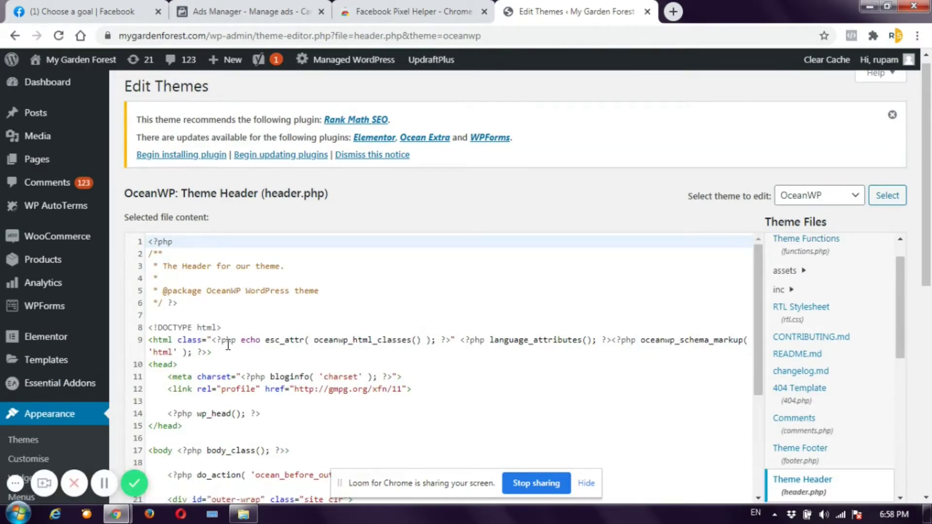
{"action": "scroll", "coordinate": [214, 349], "scroll_direction": "down", "scroll_amount": 1}
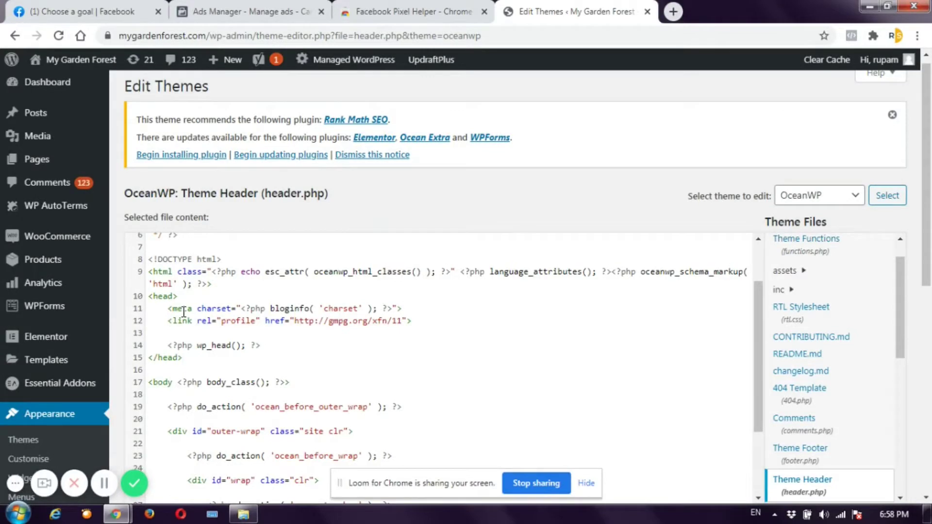
Go to the page for adding new plugins and search for "insert header and footer"
{"action": "scroll", "coordinate": [69, 318], "scroll_direction": "down", "scroll_amount": 3}
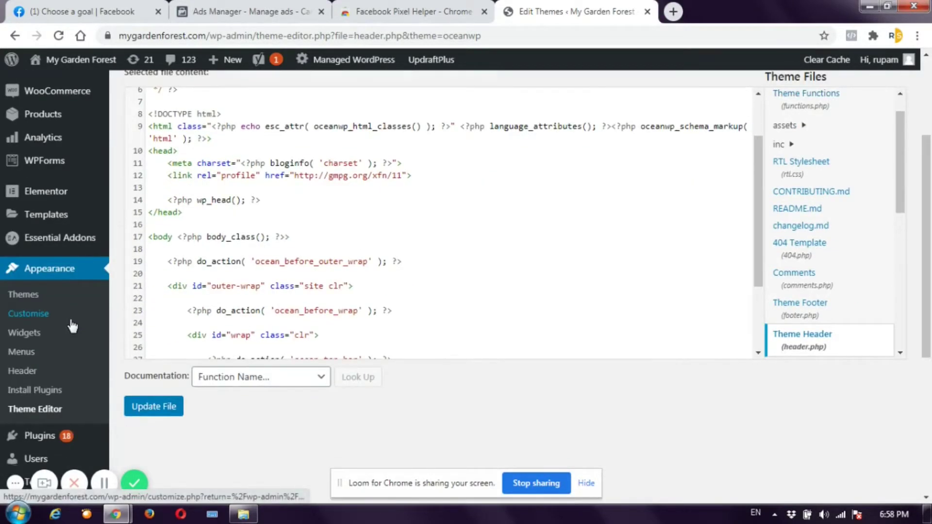
{"action": "scroll", "coordinate": [72, 326], "scroll_direction": "down", "scroll_amount": 1}
{"action": "mouse_move", "coordinate": [46, 383]}
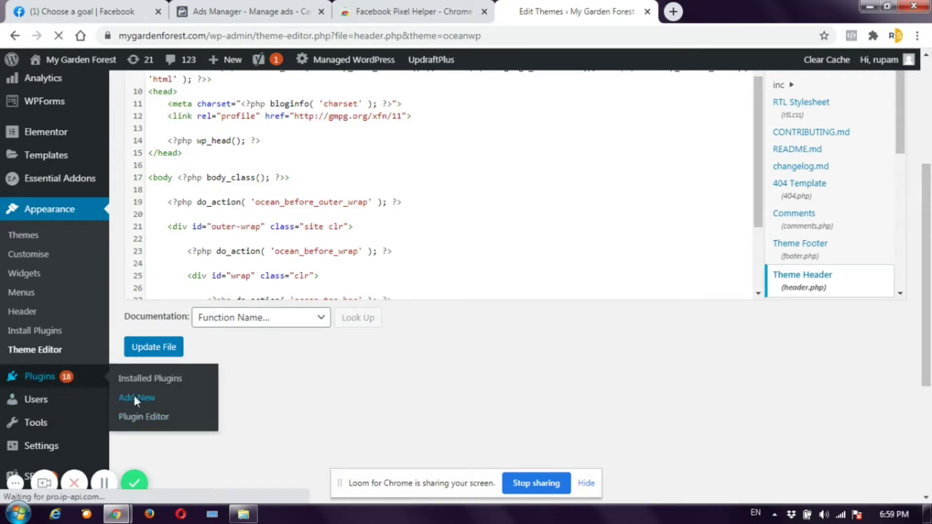
{"action": "left_click", "coordinate": [135, 397]}
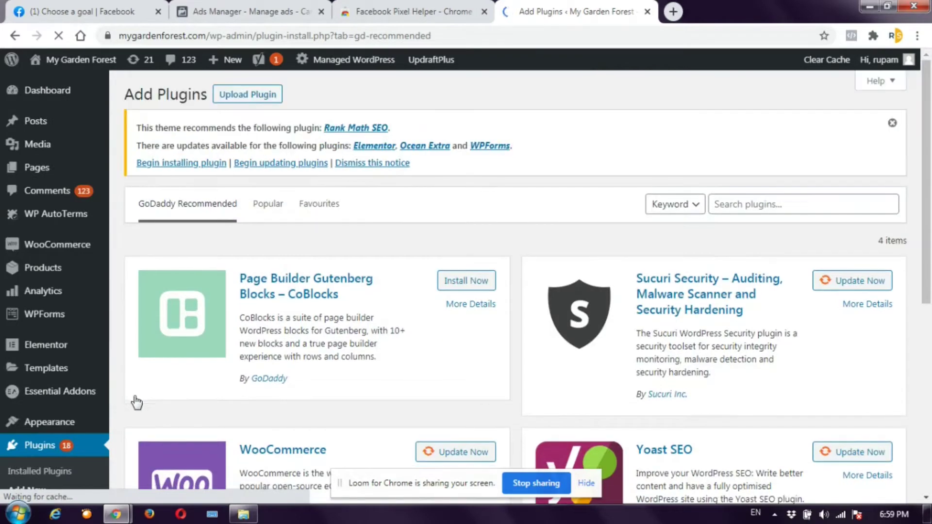
{"action": "left_click", "coordinate": [724, 207]}
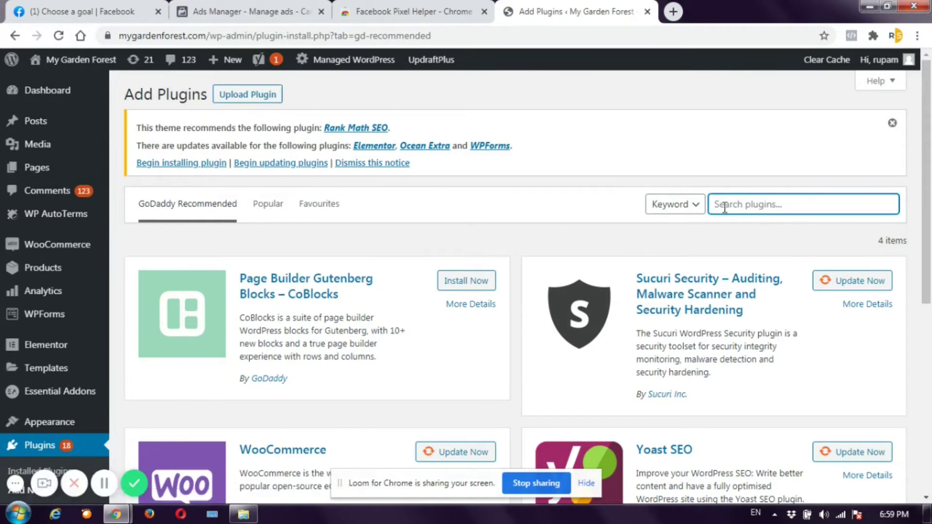
{"action": "type", "text": "insert header"}
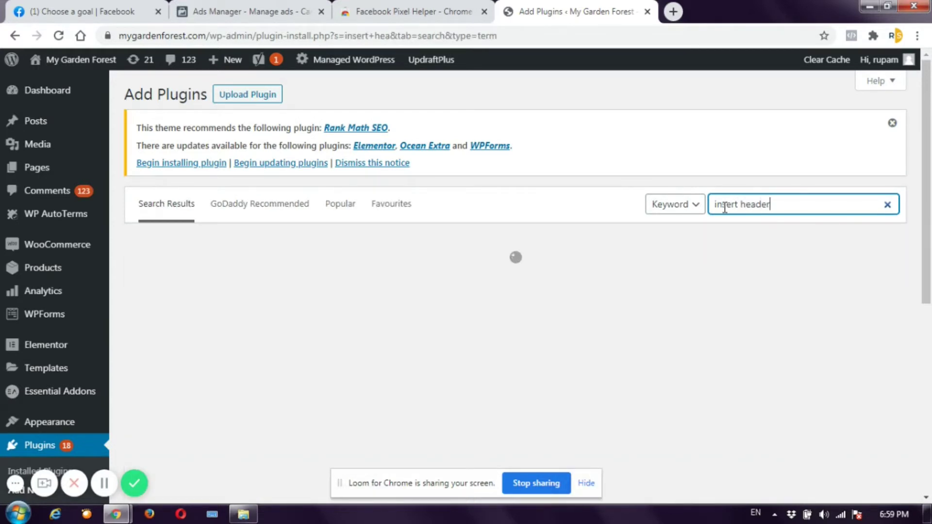
{"action": "type", "text": " an"}
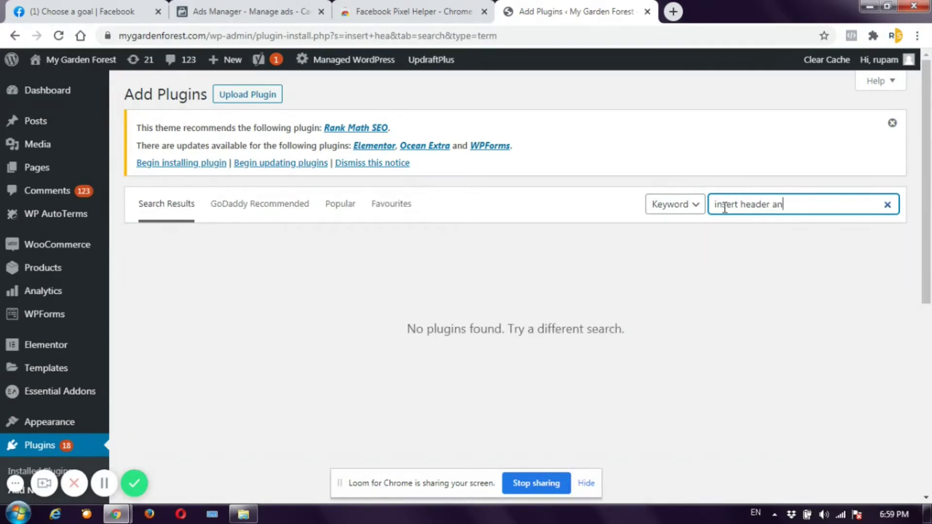
{"action": "type", "text": "d footer"}
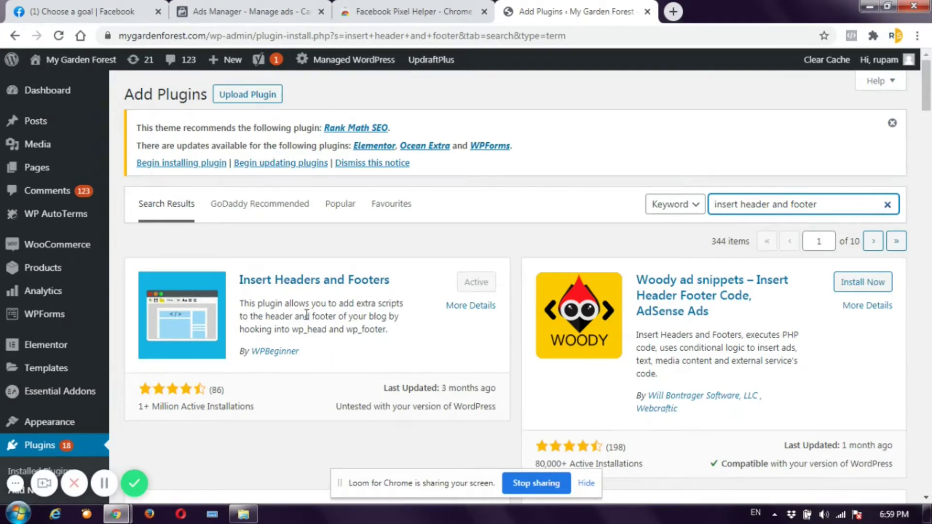
Open the settings page of the Insert Headers and Footers plugin
{"action": "scroll", "coordinate": [54, 359], "scroll_direction": "down", "scroll_amount": 3}
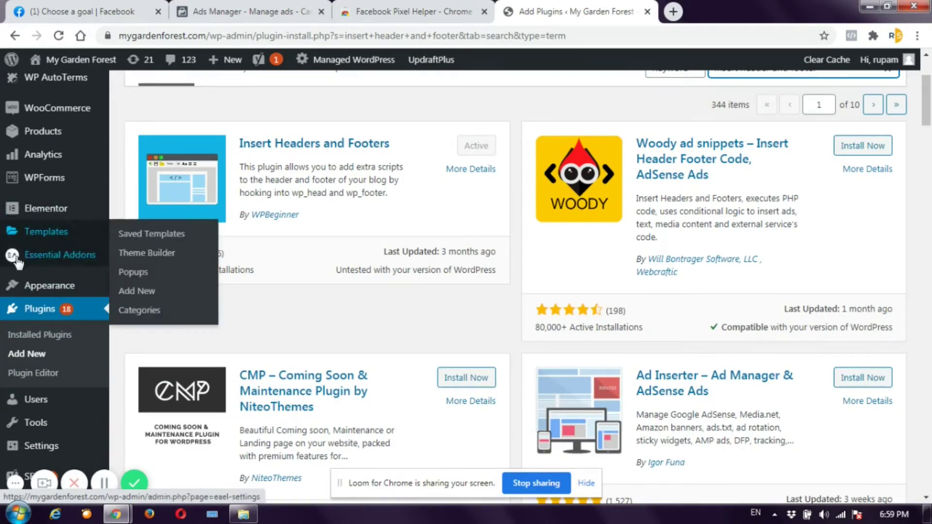
{"action": "scroll", "coordinate": [60, 283], "scroll_direction": "down", "scroll_amount": 3}
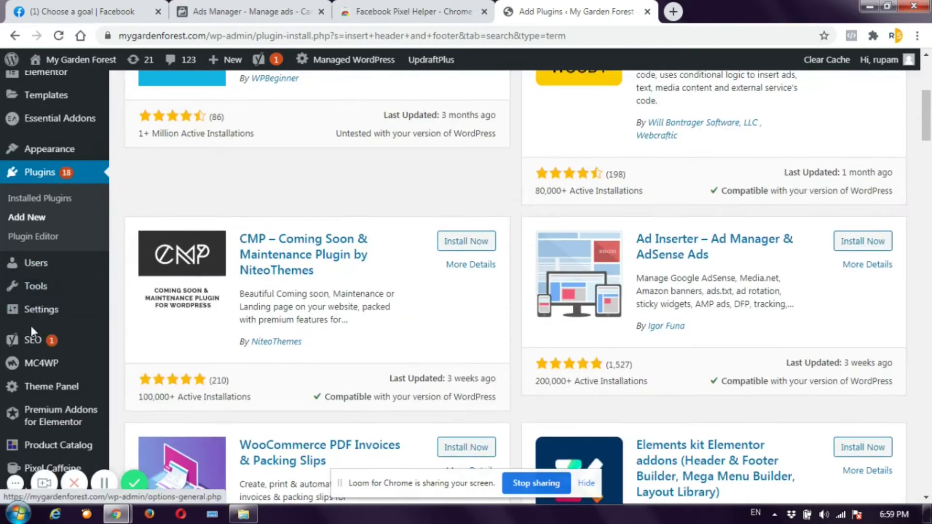
{"action": "mouse_move", "coordinate": [47, 316]}
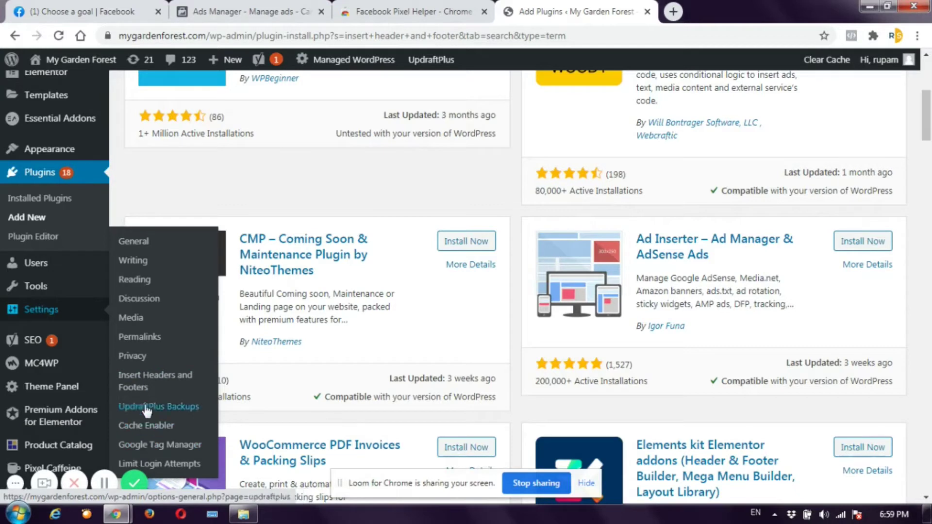
{"action": "left_click", "coordinate": [141, 384]}
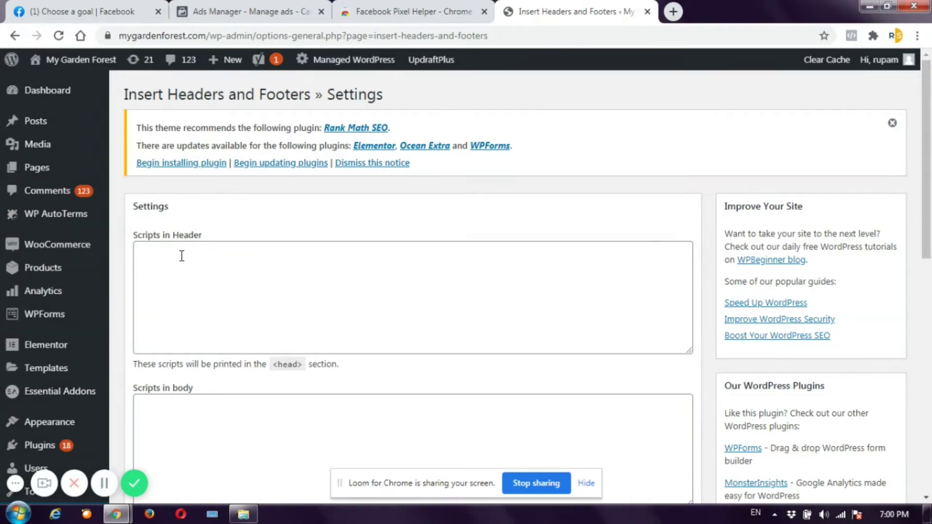
Examine the script fields for header, body and footer on the plugin's settings page
{"action": "scroll", "coordinate": [210, 271], "scroll_direction": "down", "scroll_amount": 2}
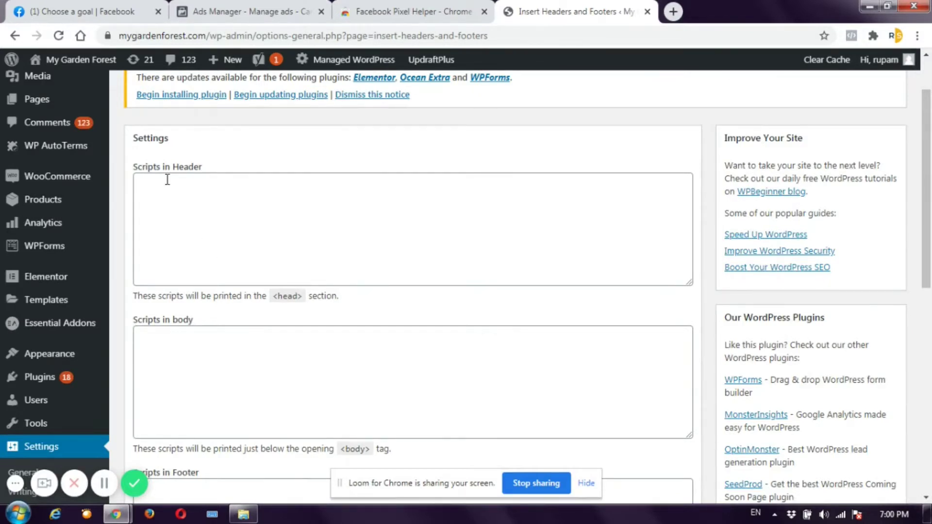
{"action": "mouse_move", "coordinate": [114, 254]}
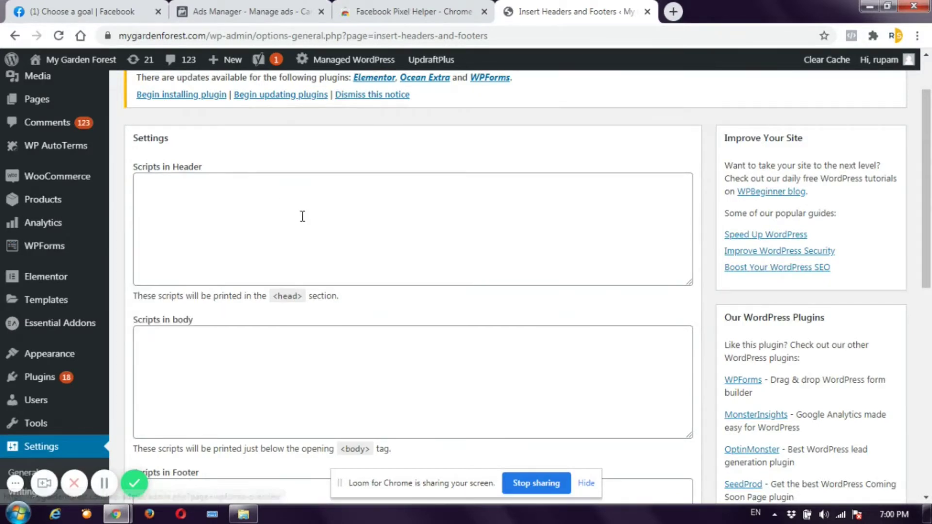
{"action": "scroll", "coordinate": [304, 228], "scroll_direction": "down", "scroll_amount": 4}
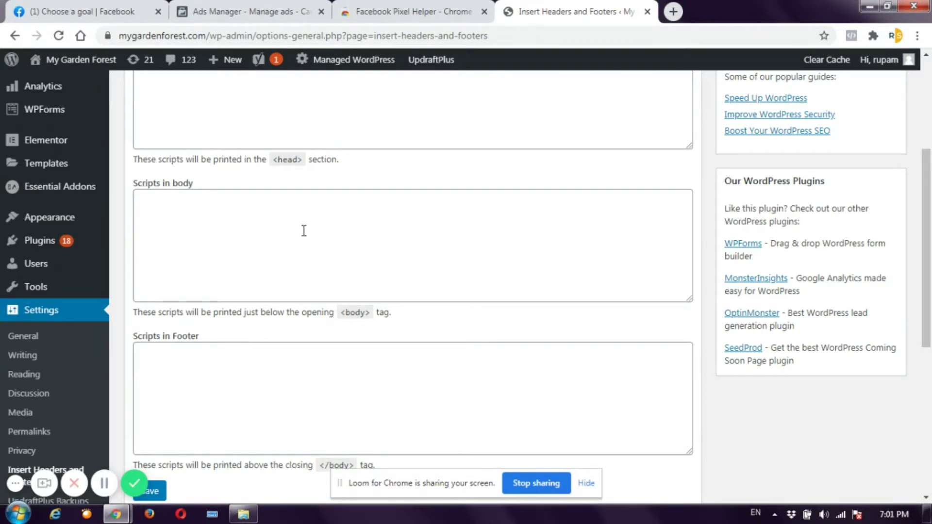
{"action": "scroll", "coordinate": [304, 230], "scroll_direction": "up", "scroll_amount": 4}
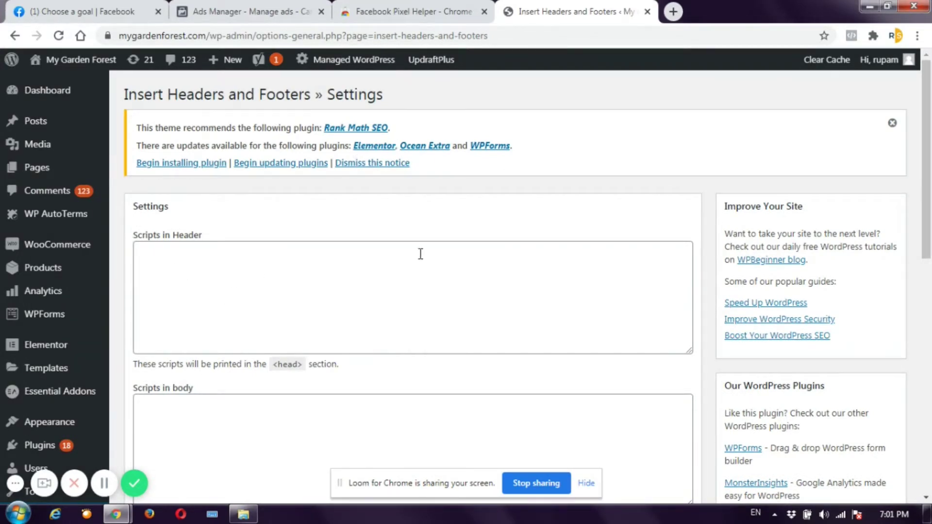
{"action": "scroll", "coordinate": [421, 254], "scroll_direction": "down", "scroll_amount": 1}
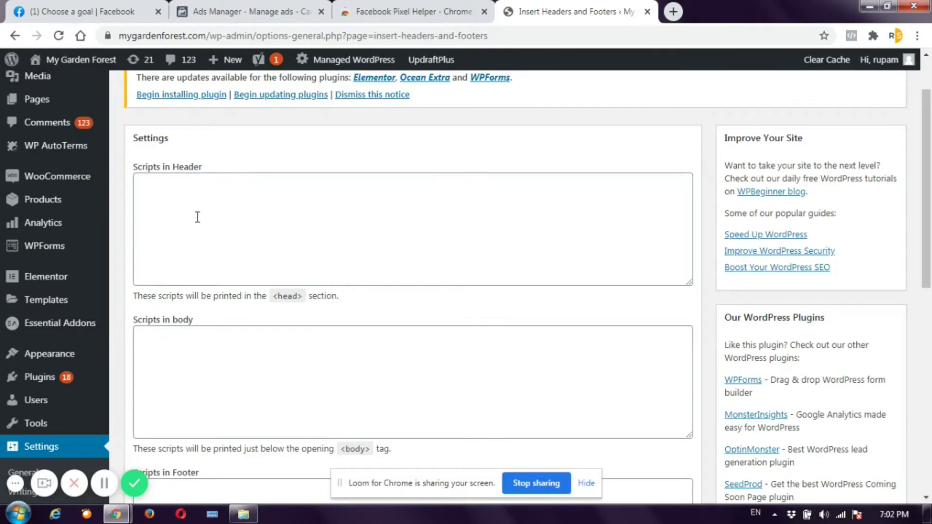
{"action": "scroll", "coordinate": [199, 213], "scroll_direction": "up", "scroll_amount": 2}
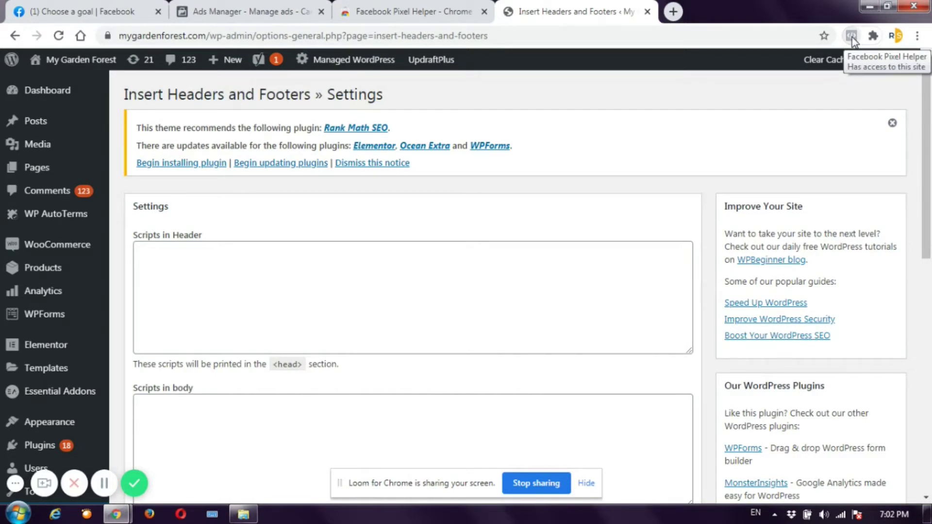
Switch to the Facebook Pixel Helper store page and check it for pixels with the extension
{"action": "left_click", "coordinate": [451, 14]}
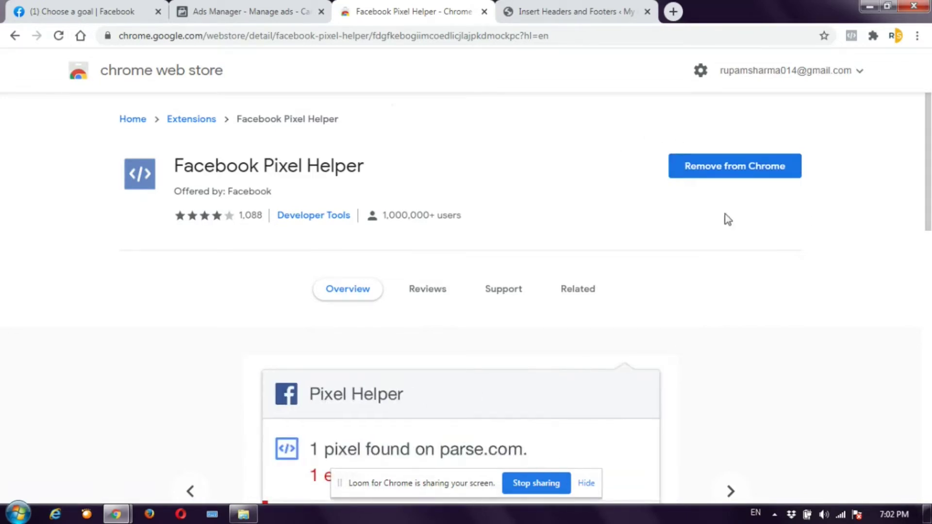
{"action": "left_click", "coordinate": [852, 42]}
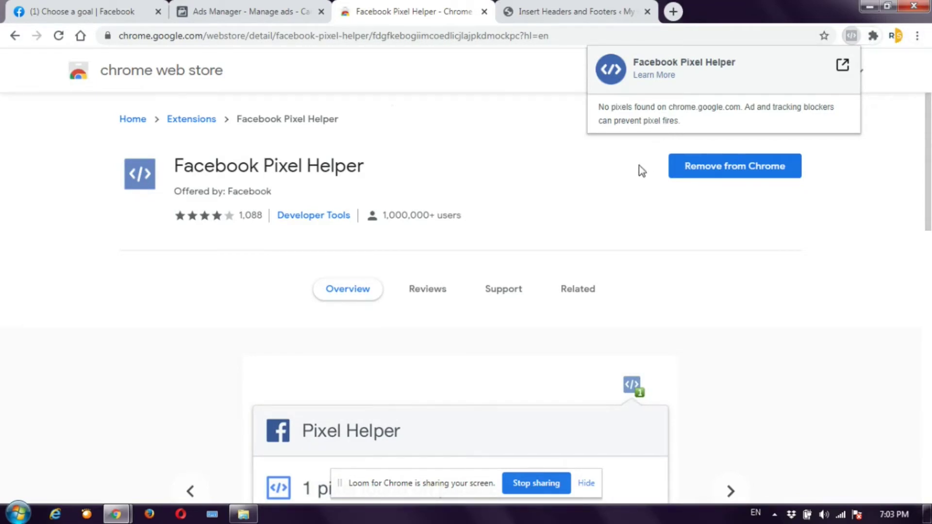
{"action": "left_click", "coordinate": [620, 190]}
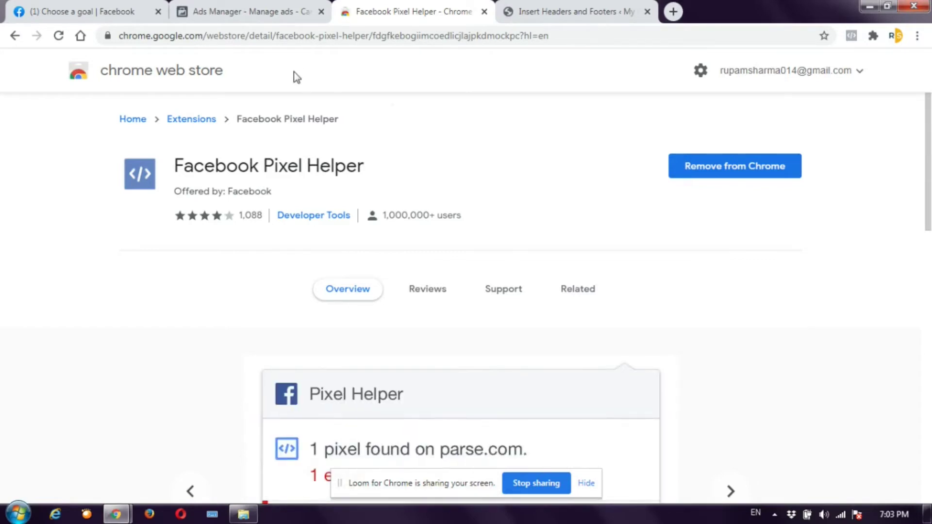
Switch to Facebook Ads Manager and open Events Manager
{"action": "left_click", "coordinate": [238, 16]}
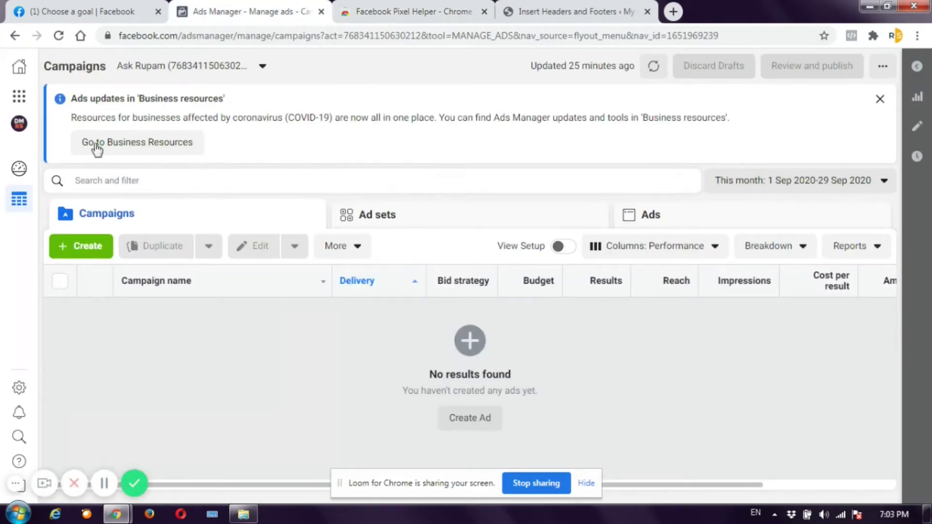
{"action": "left_click", "coordinate": [26, 99]}
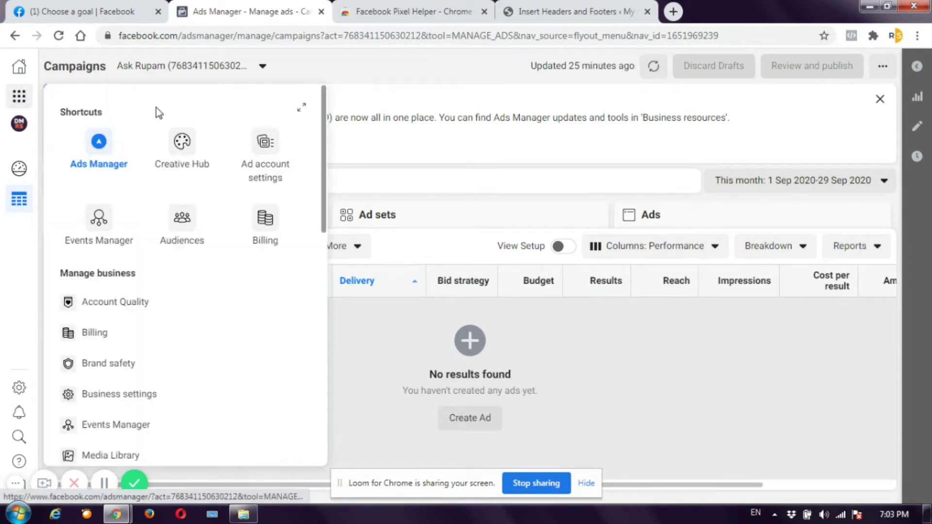
{"action": "left_click", "coordinate": [111, 233]}
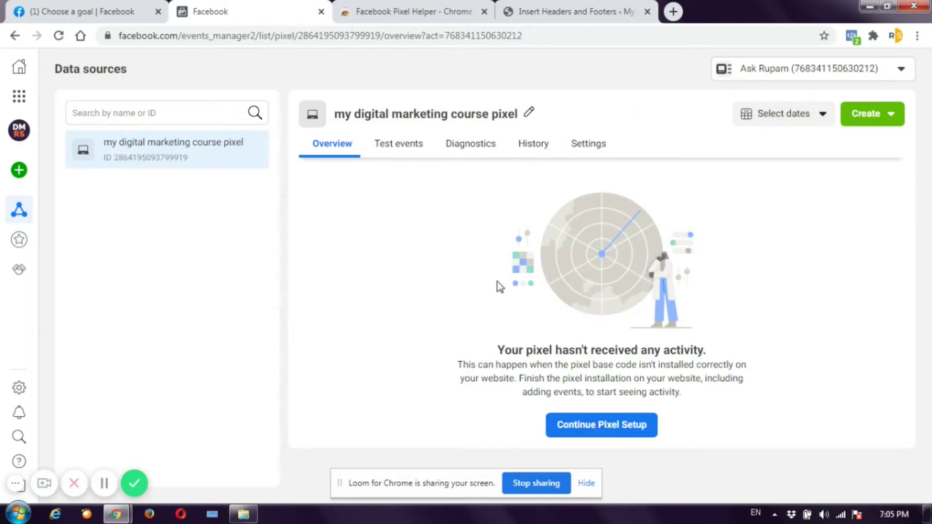
Continue the setup of "my digital marketing course pixel" with manual code installation and copy the base code
{"action": "left_click", "coordinate": [598, 427]}
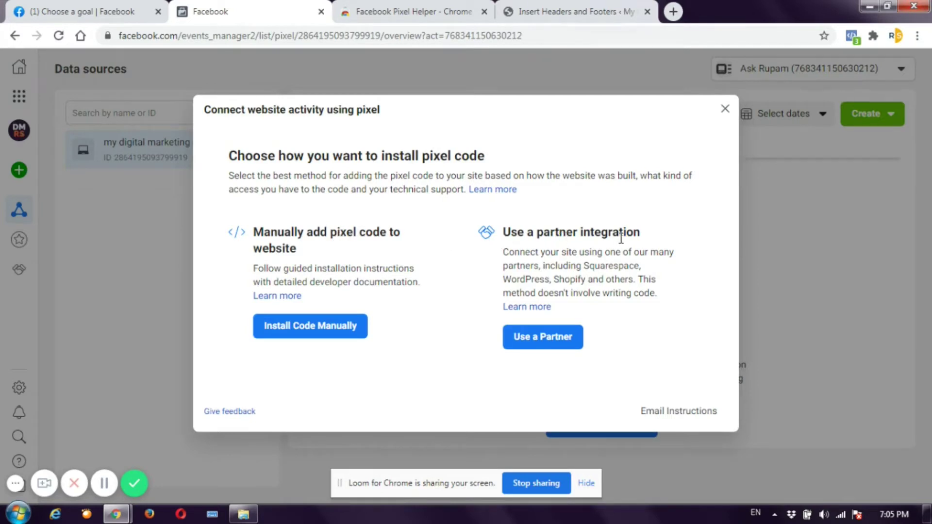
{"action": "left_click", "coordinate": [294, 330]}
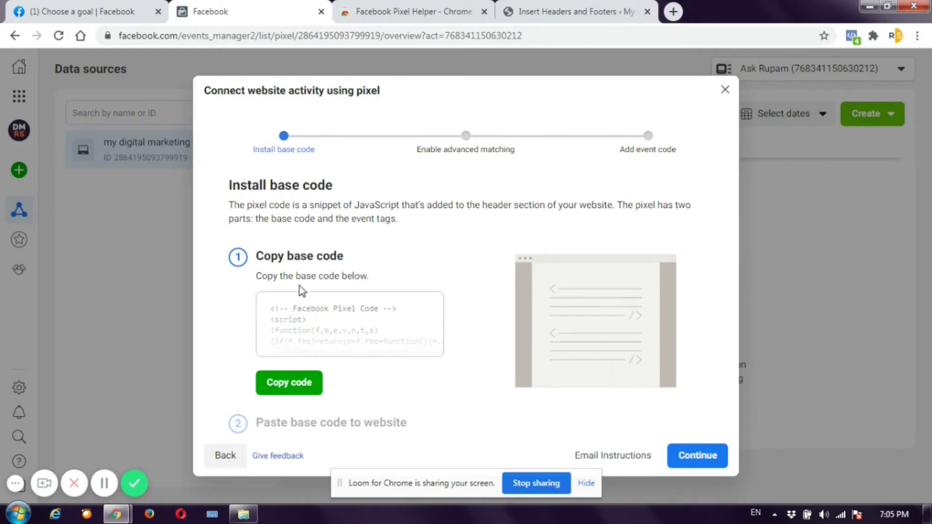
{"action": "left_click", "coordinate": [289, 386]}
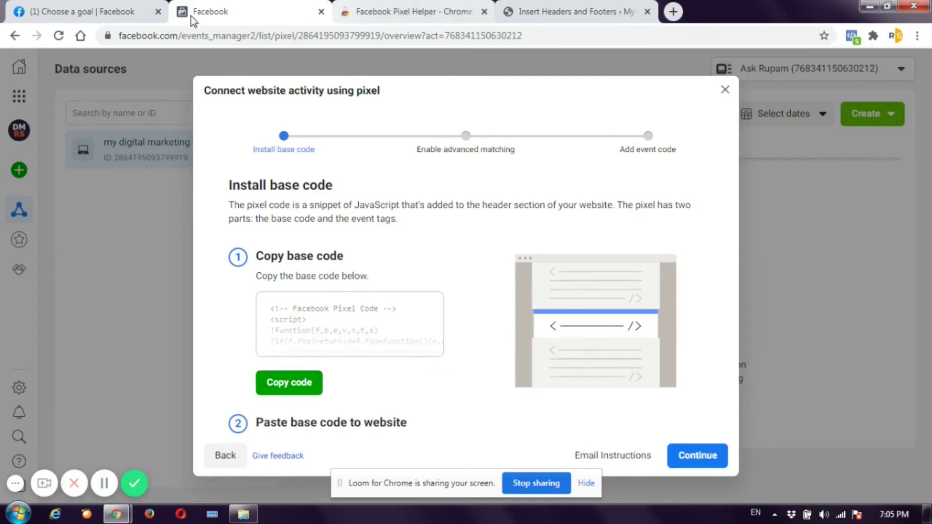
Paste the copied Facebook pixel base code into the header scripts of Insert Headers and Footers in WordPress and save
{"action": "left_click", "coordinate": [576, 12]}
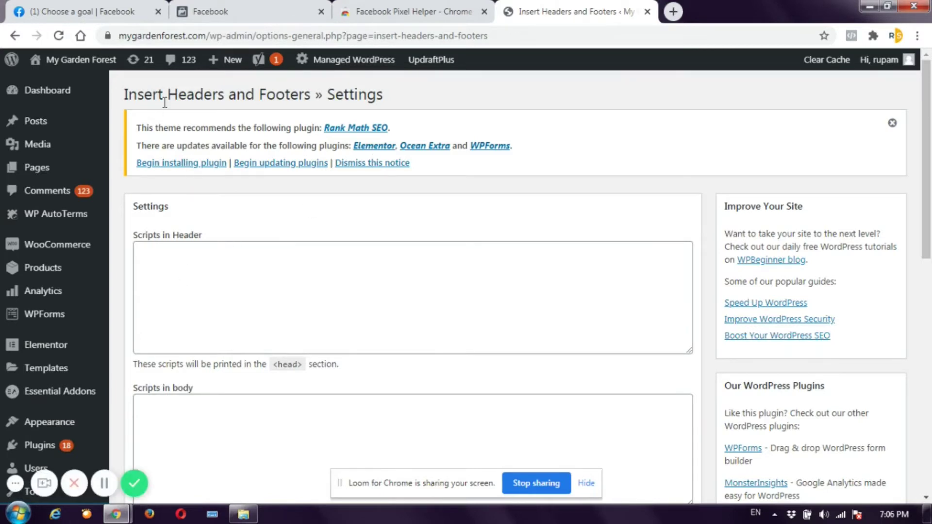
{"action": "left_click", "coordinate": [154, 264]}
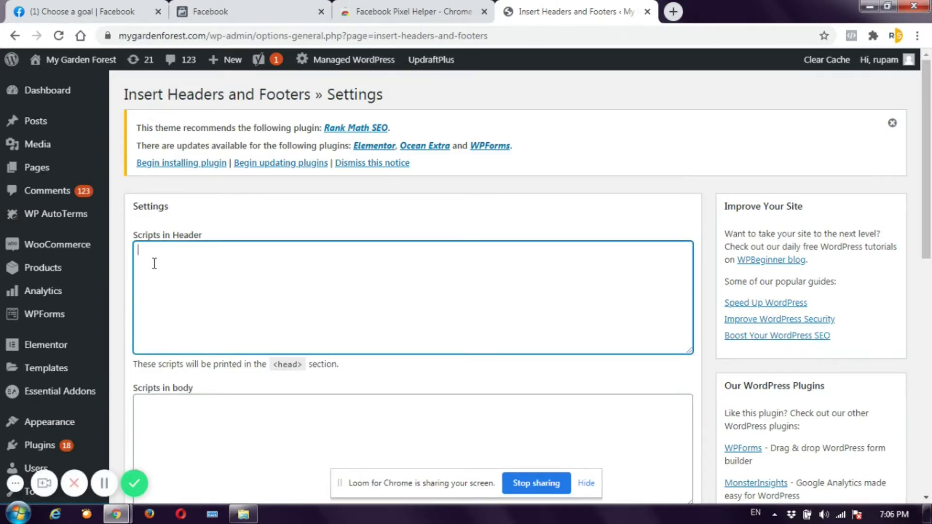
{"action": "right_click", "coordinate": [172, 264]}
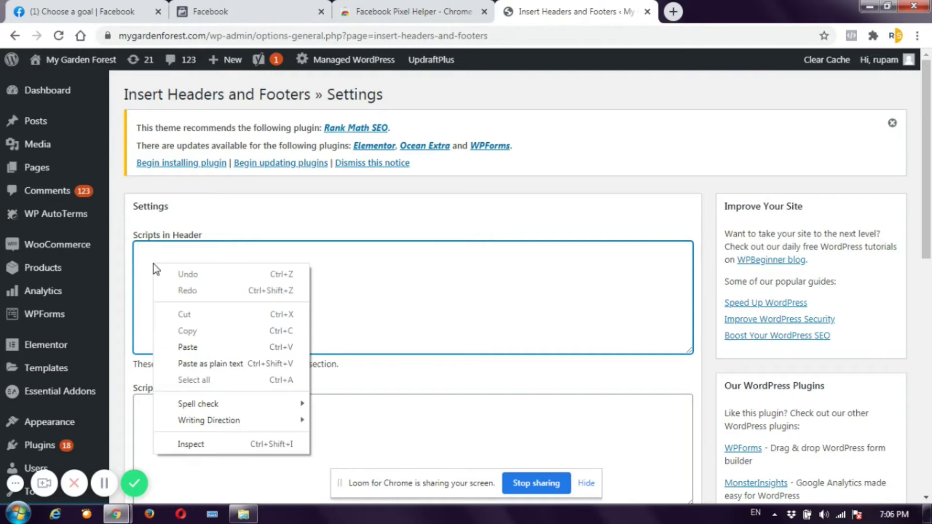
{"action": "left_click", "coordinate": [188, 348]}
{"action": "scroll", "coordinate": [294, 286], "scroll_direction": "up", "scroll_amount": 5}
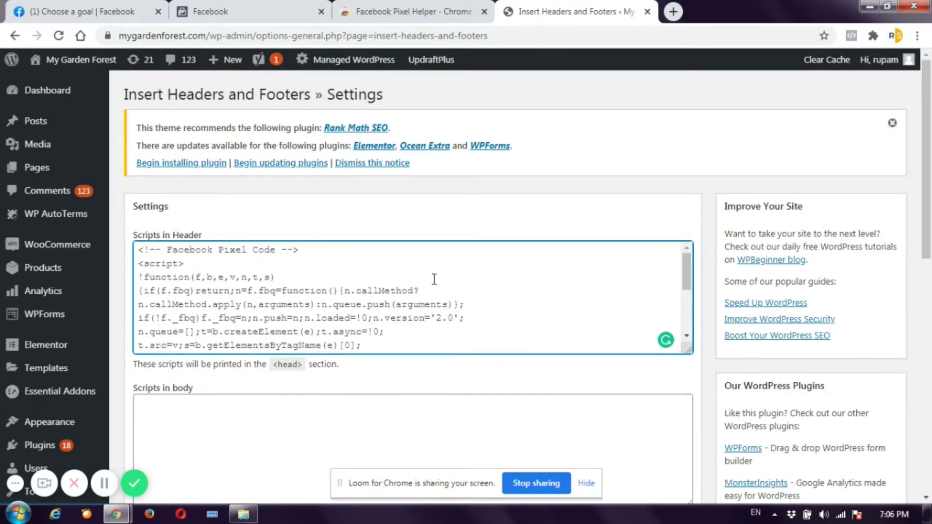
{"action": "scroll", "coordinate": [436, 282], "scroll_direction": "down", "scroll_amount": 5}
{"action": "scroll", "coordinate": [462, 287], "scroll_direction": "down", "scroll_amount": 9}
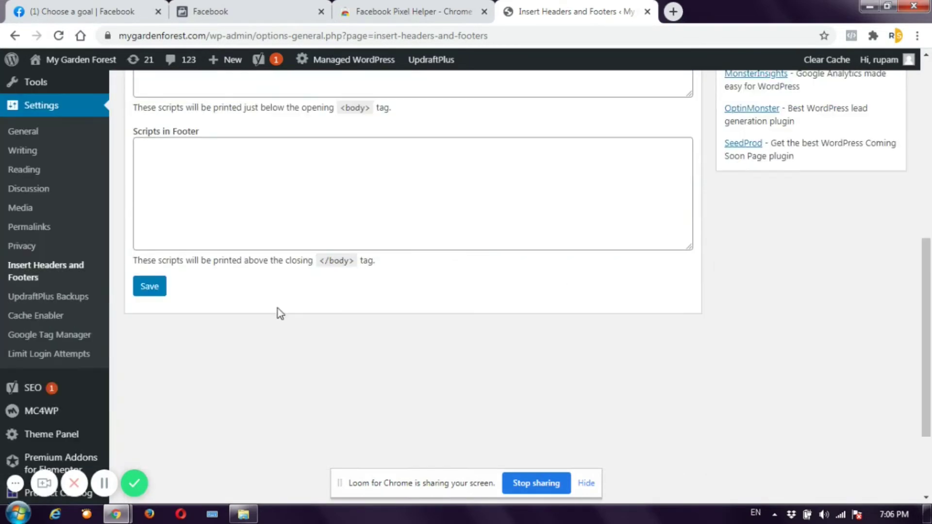
{"action": "left_click", "coordinate": [150, 286]}
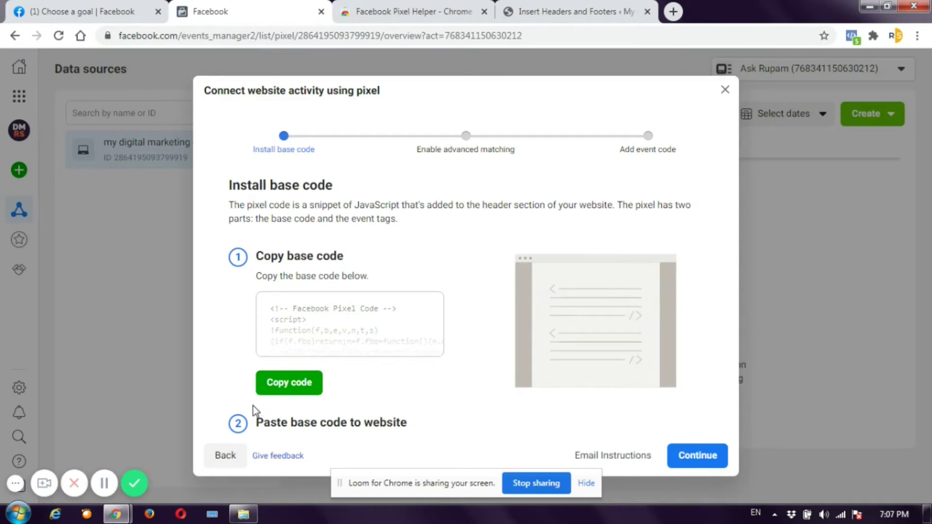
Turn on automatic advanced matching in the pixel setup in Events Manager and continue to the event code stage
{"action": "left_click", "coordinate": [700, 456]}
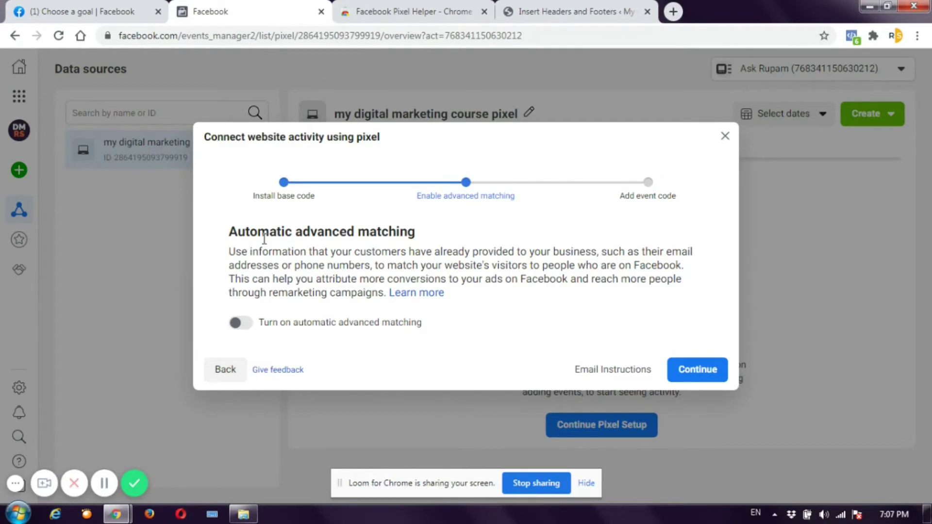
{"action": "left_click", "coordinate": [245, 324]}
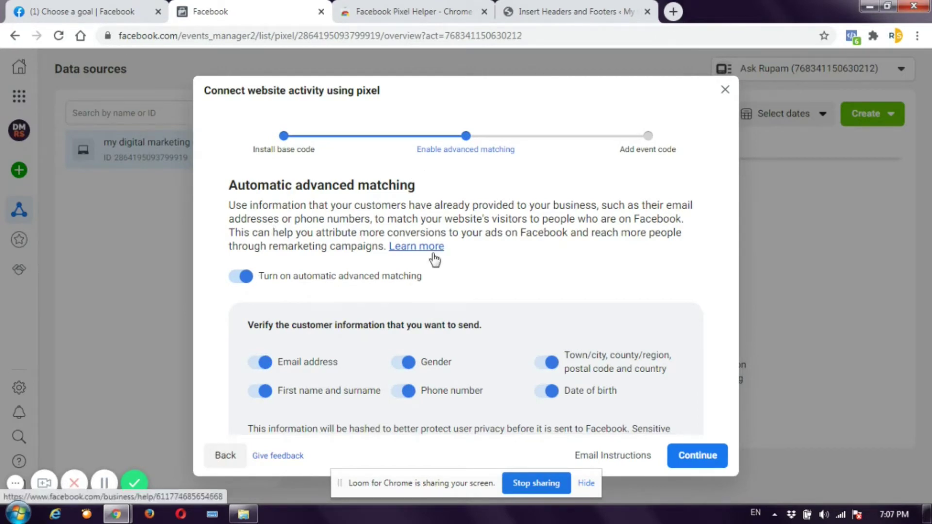
{"action": "left_click", "coordinate": [702, 458]}
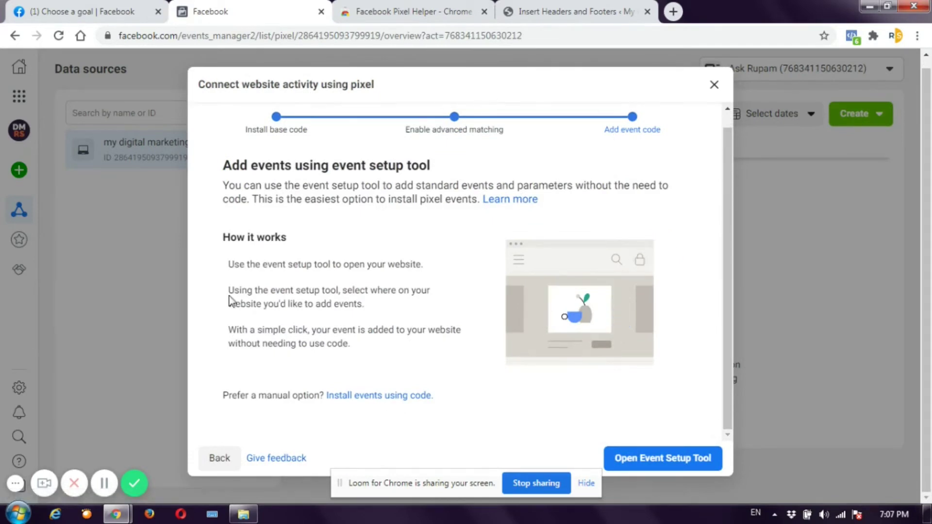
{"action": "left_click", "coordinate": [546, 12]}
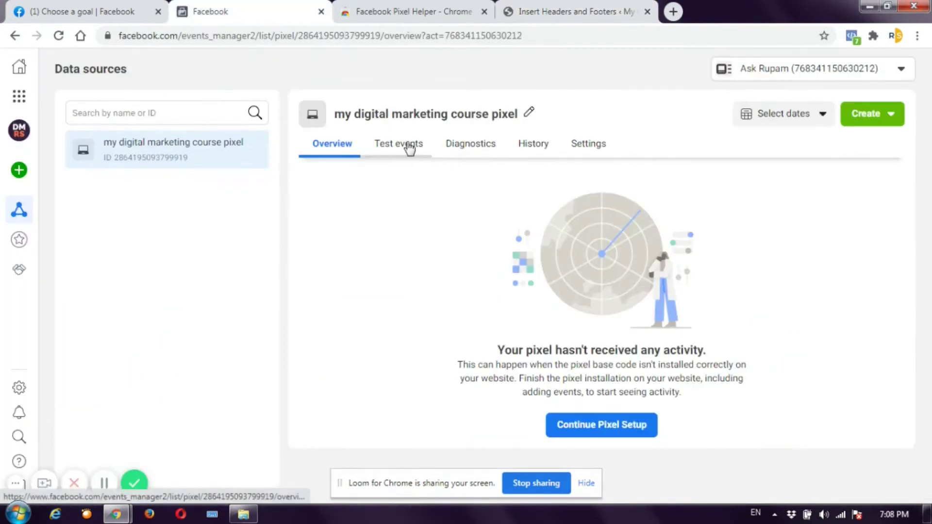
{"action": "left_click", "coordinate": [408, 144]}
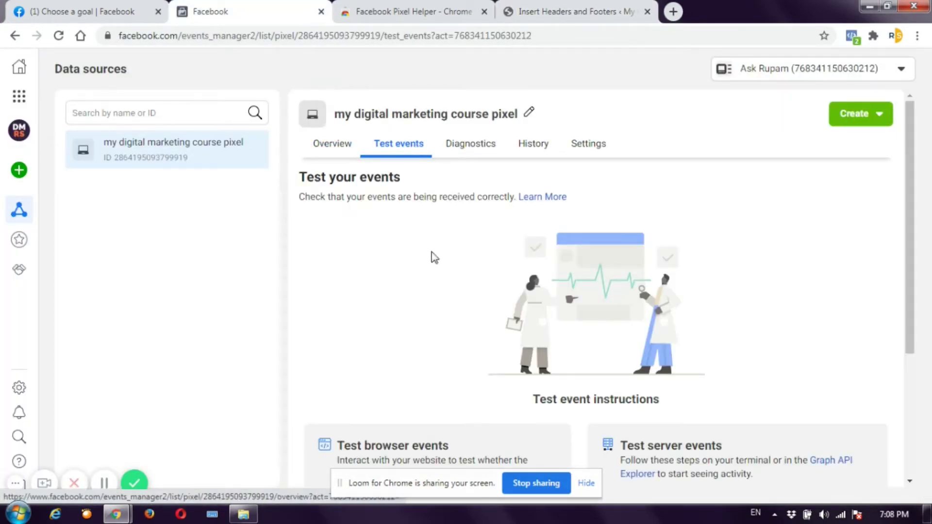
{"action": "scroll", "coordinate": [433, 257], "scroll_direction": "down", "scroll_amount": 4}
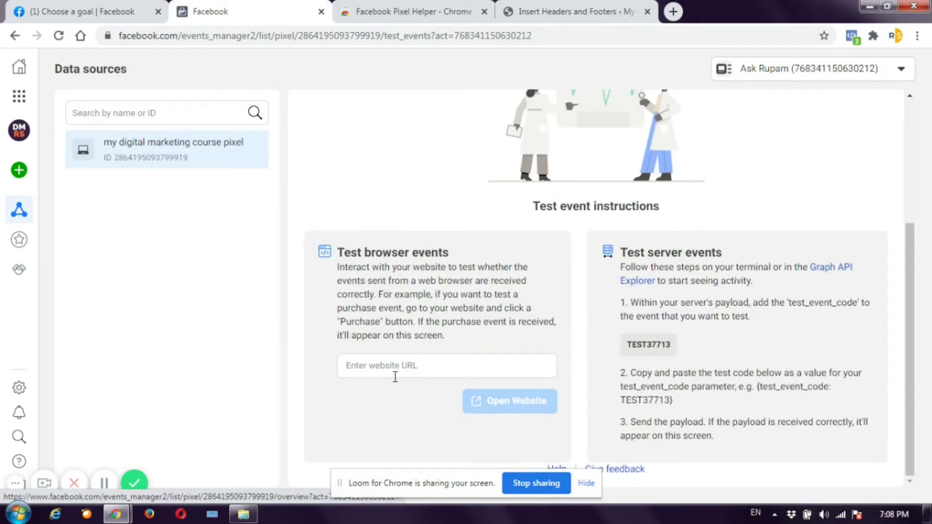
{"action": "left_click", "coordinate": [393, 365]}
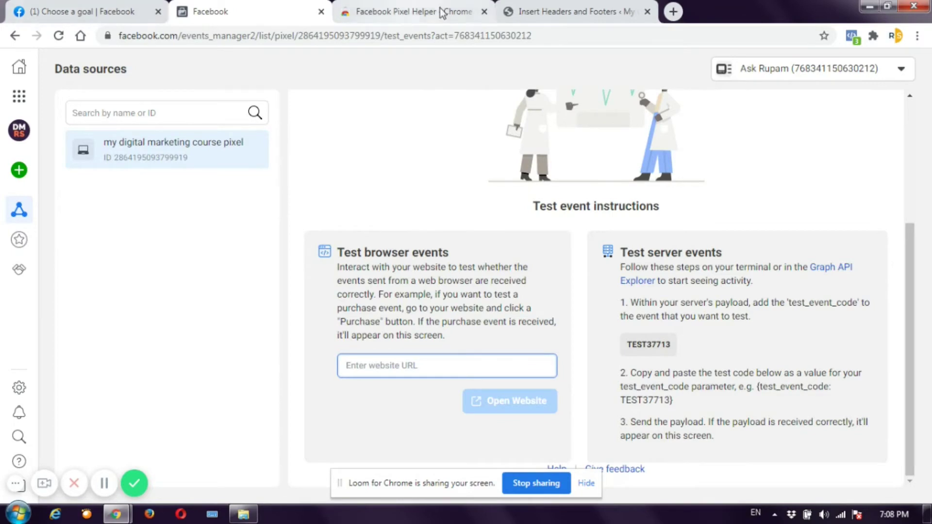
{"action": "left_click", "coordinate": [540, 14]}
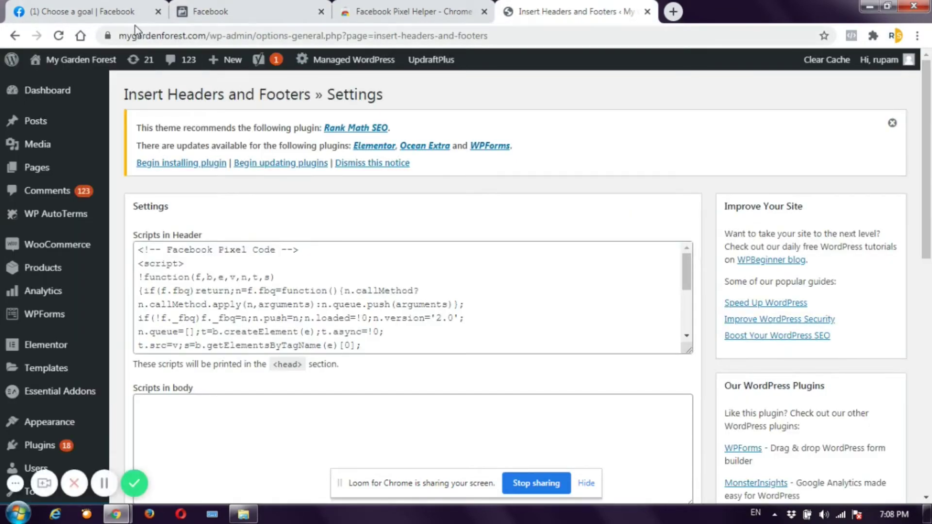
{"action": "left_click_drag", "start_coordinate": [118, 35], "coordinate": [188, 36]}
{"action": "right_click", "coordinate": [189, 37]}
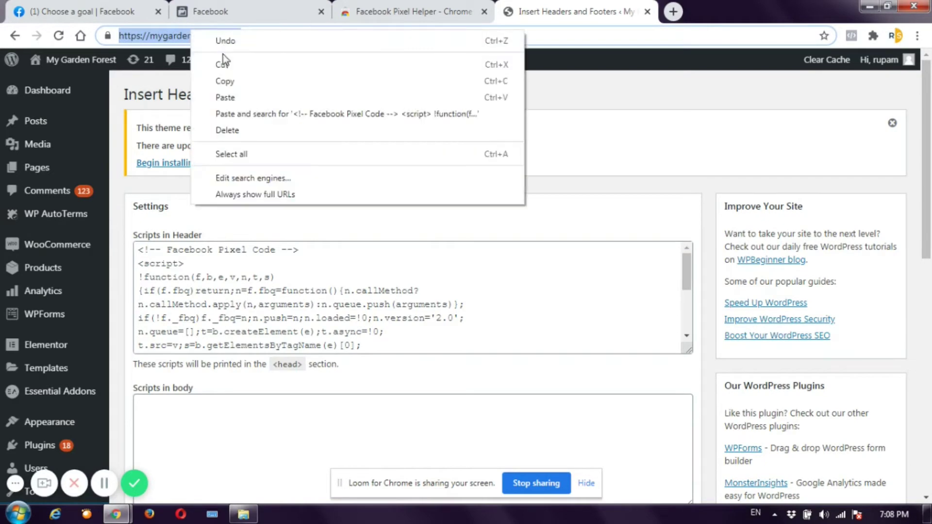
{"action": "left_click", "coordinate": [223, 77]}
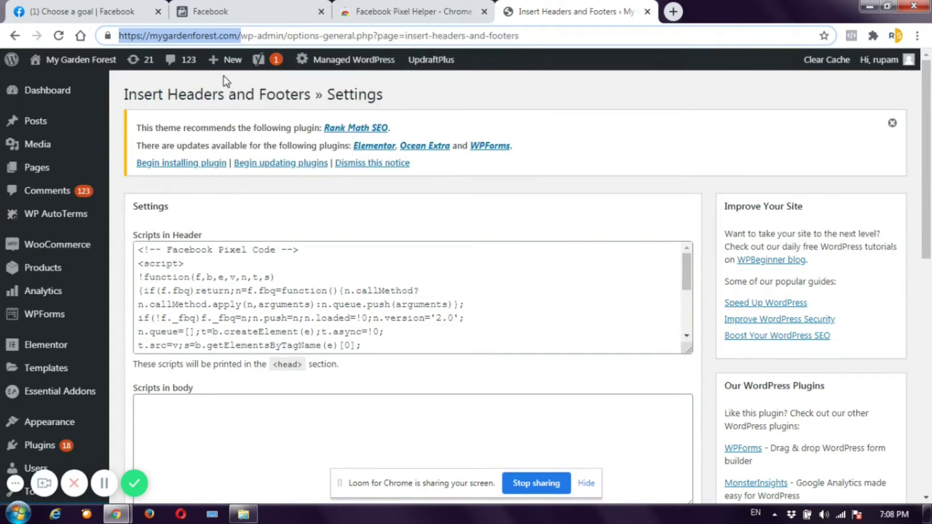
{"action": "left_click", "coordinate": [407, 10]}
{"action": "left_click", "coordinate": [229, 12]}
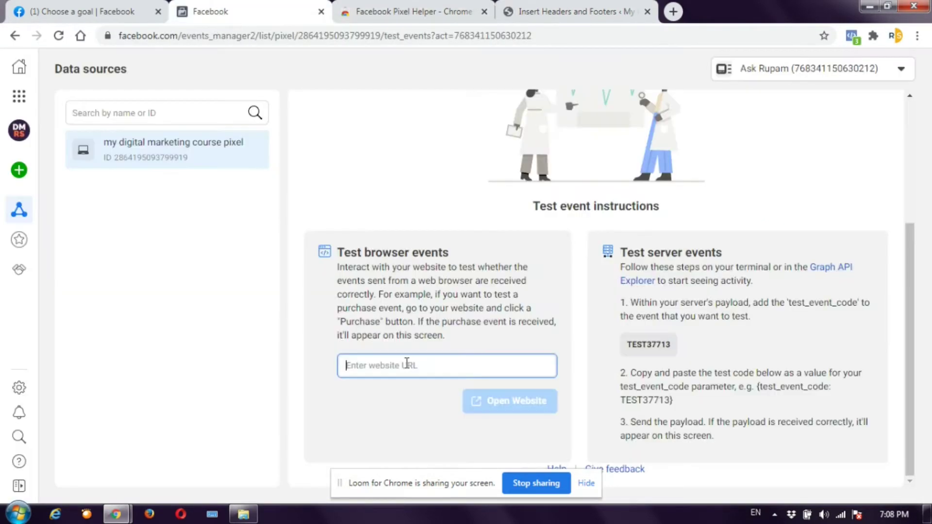
{"action": "right_click", "coordinate": [374, 363]}
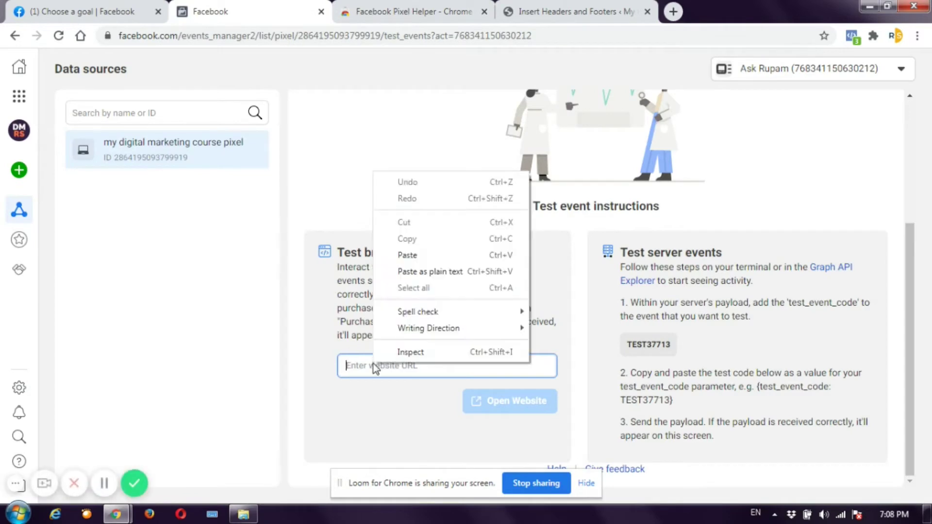
{"action": "left_click", "coordinate": [408, 256]}
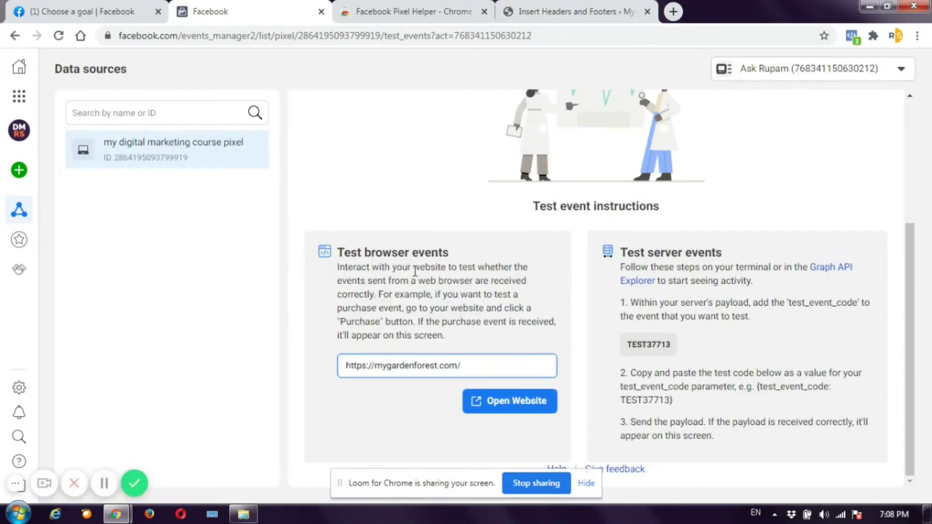
{"action": "left_click", "coordinate": [511, 411]}
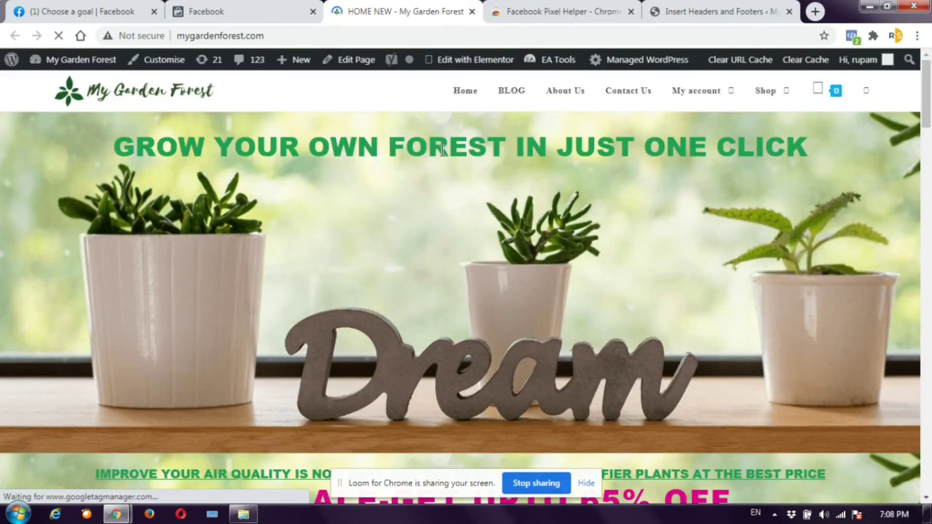
{"action": "left_click", "coordinate": [241, 18]}
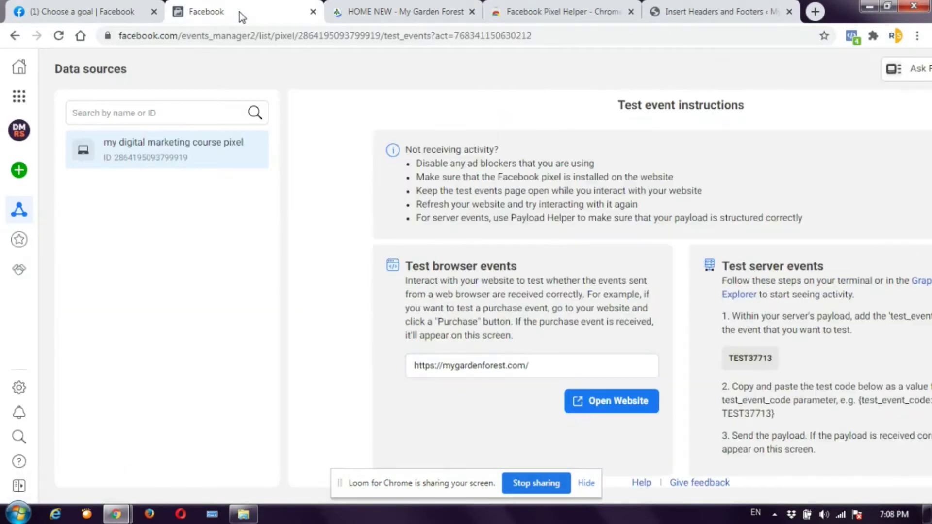
{"action": "scroll", "coordinate": [477, 262], "scroll_direction": "up", "scroll_amount": 6}
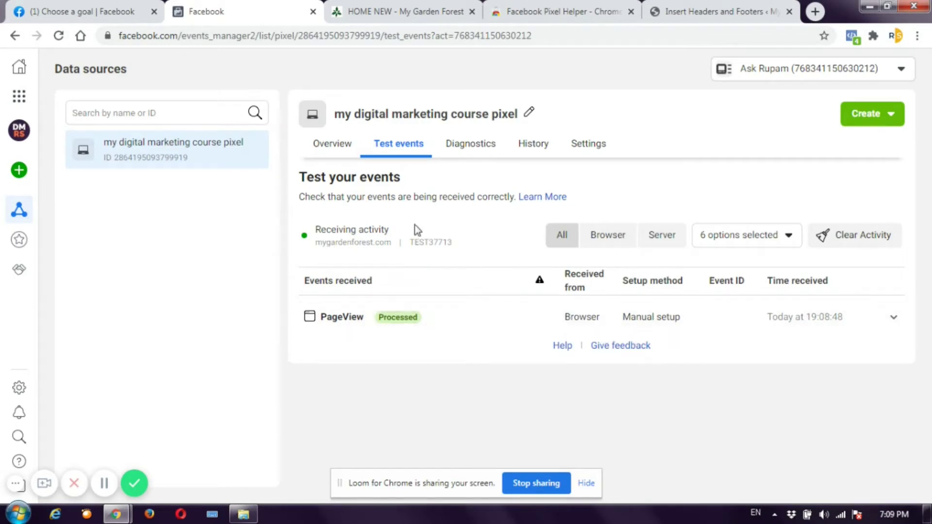
Check the My Garden Forest home page for pixels with Facebook Pixel Helper and return to Events Manager
{"action": "left_click", "coordinate": [393, 15]}
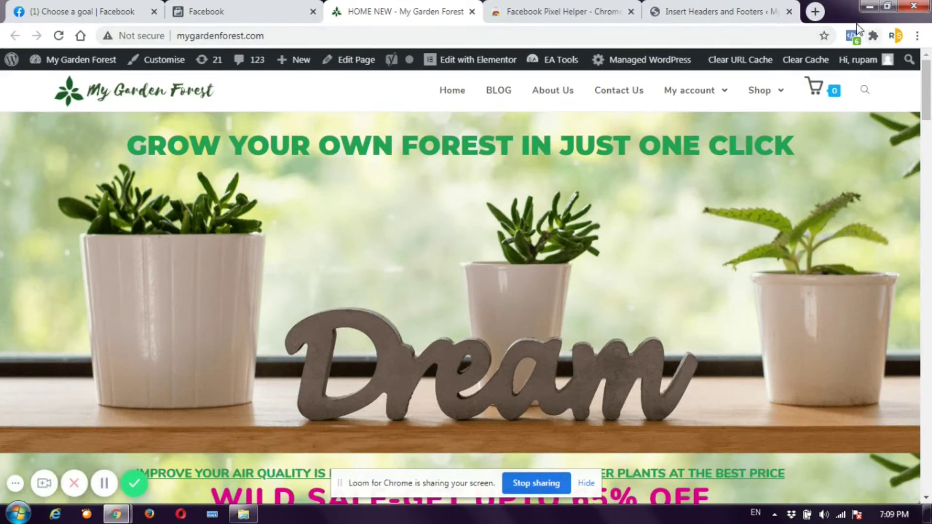
{"action": "left_click", "coordinate": [852, 37]}
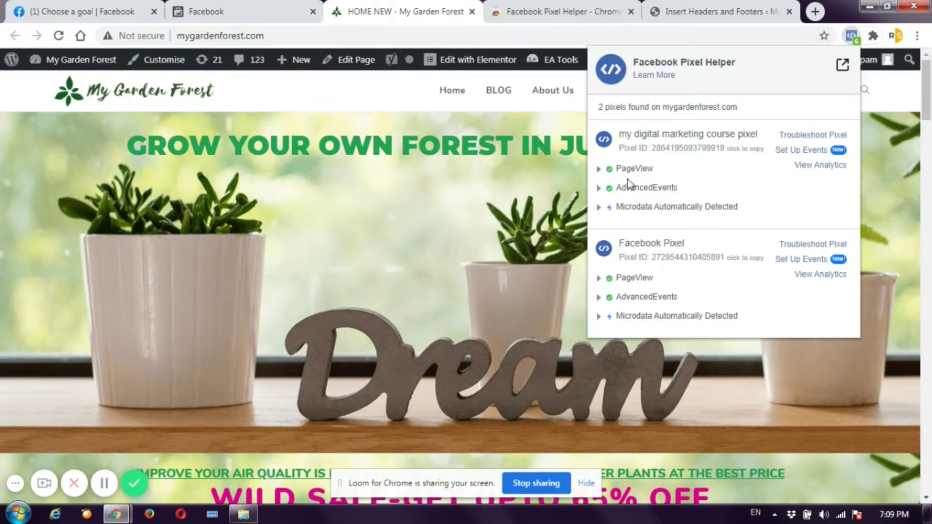
{"action": "left_click", "coordinate": [499, 167]}
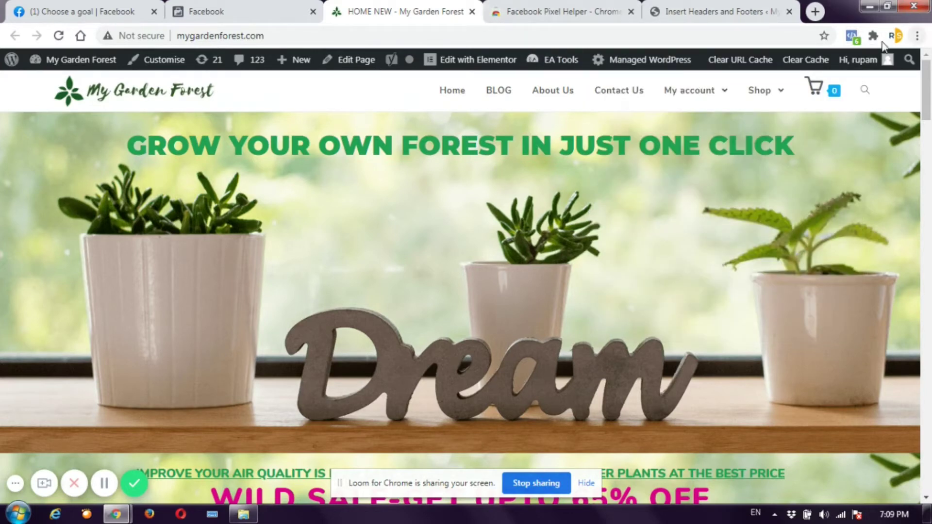
{"action": "left_click", "coordinate": [853, 36]}
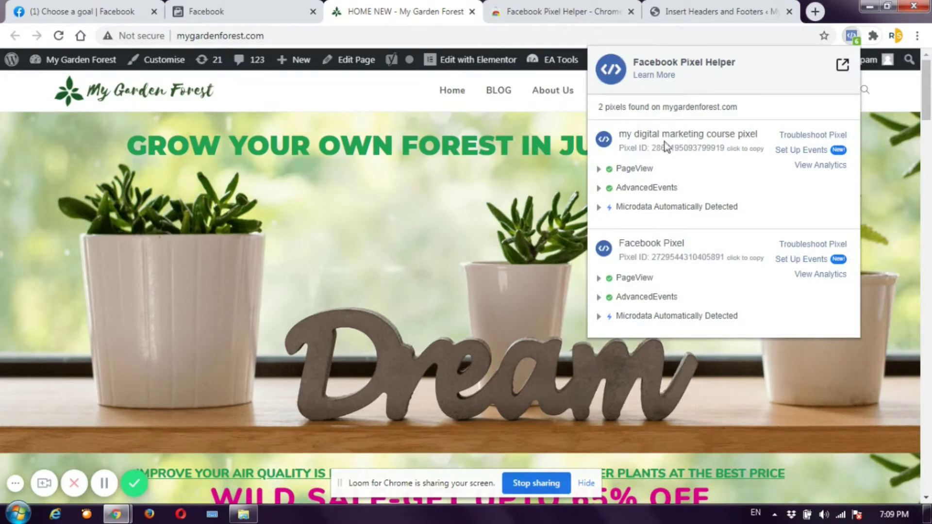
{"action": "left_click", "coordinate": [538, 213]}
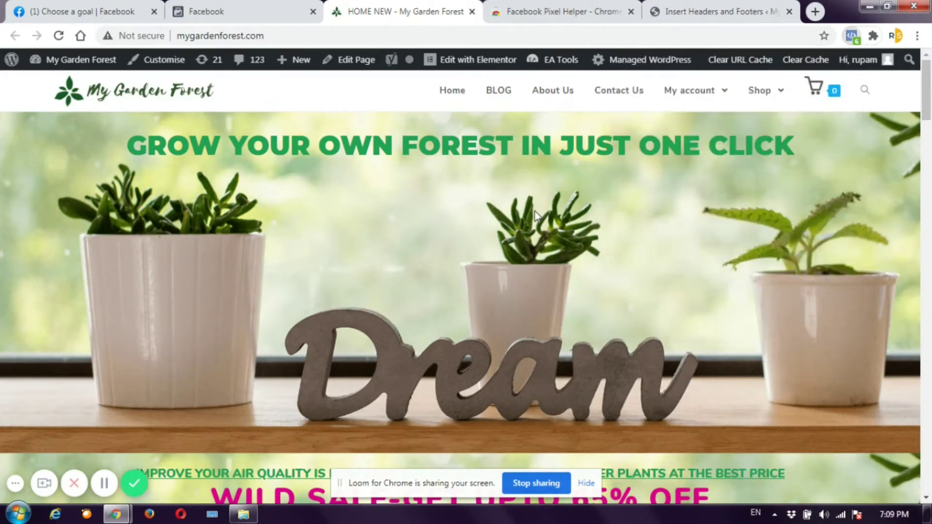
{"action": "left_click", "coordinate": [246, 18]}
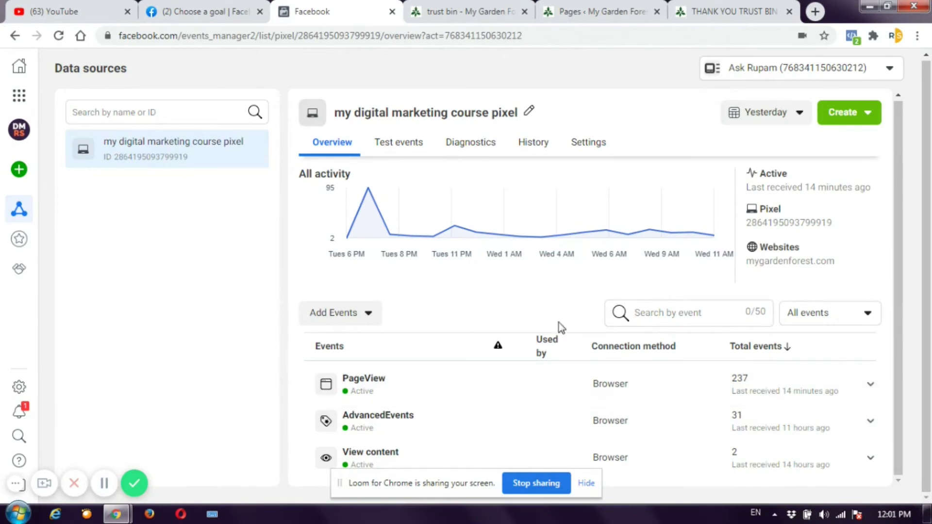
Look through the trust bin landing page and check it for pixels with Facebook Pixel Helper
{"action": "left_click", "coordinate": [489, 15]}
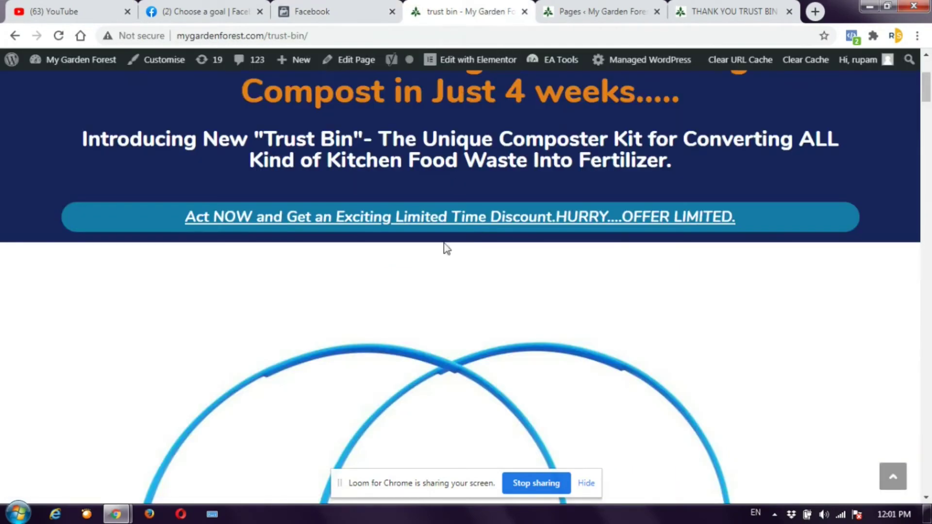
{"action": "scroll", "coordinate": [391, 359], "scroll_direction": "down", "scroll_amount": 1}
{"action": "scroll", "coordinate": [386, 360], "scroll_direction": "down", "scroll_amount": 5}
{"action": "scroll", "coordinate": [386, 360], "scroll_direction": "up", "scroll_amount": 10}
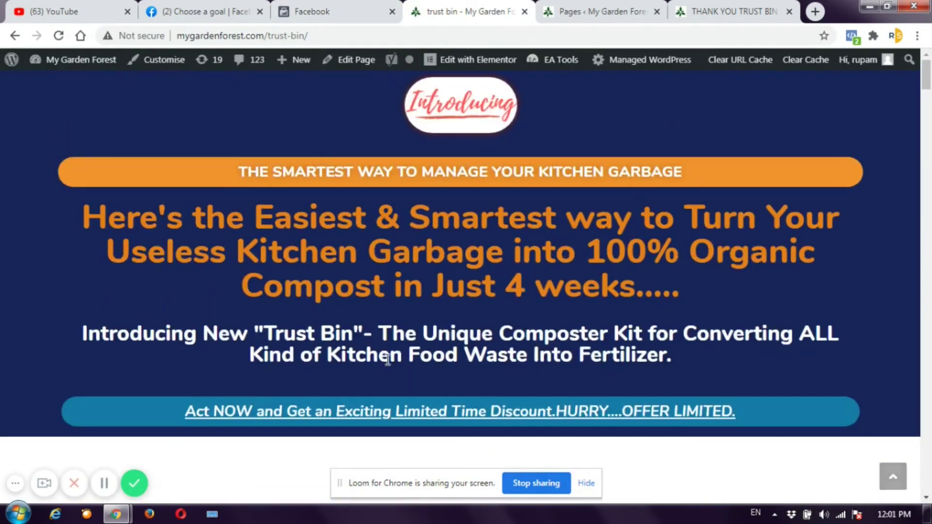
{"action": "scroll", "coordinate": [417, 226], "scroll_direction": "down", "scroll_amount": 15}
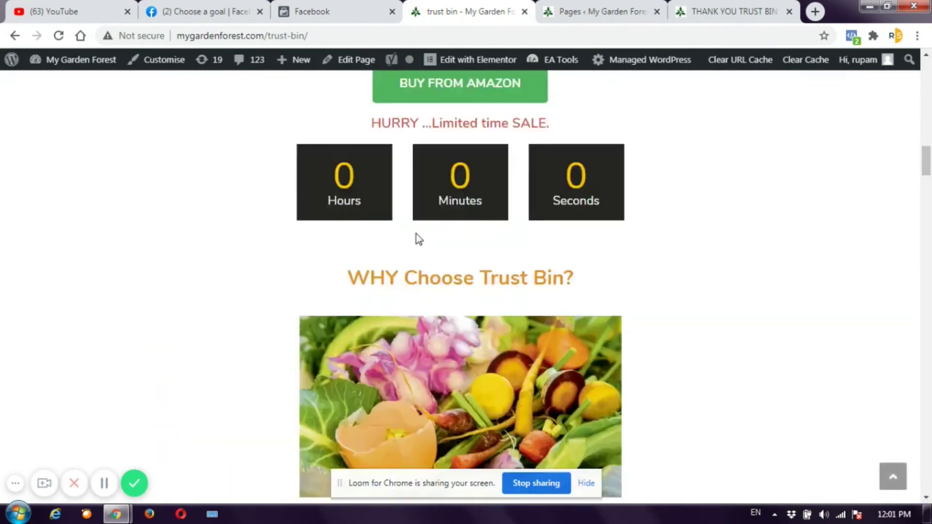
{"action": "scroll", "coordinate": [415, 232], "scroll_direction": "down", "scroll_amount": 20}
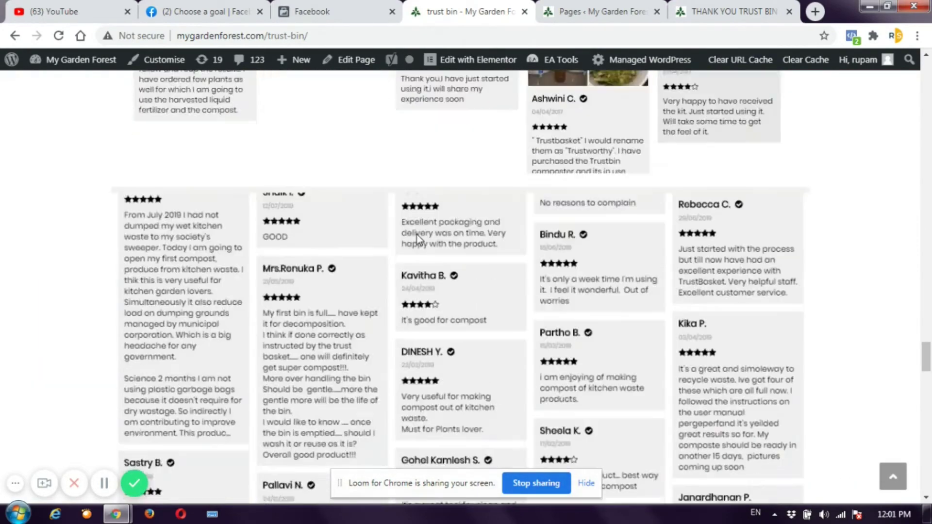
{"action": "scroll", "coordinate": [417, 237], "scroll_direction": "up", "scroll_amount": 10}
{"action": "scroll", "coordinate": [418, 239], "scroll_direction": "up", "scroll_amount": 5}
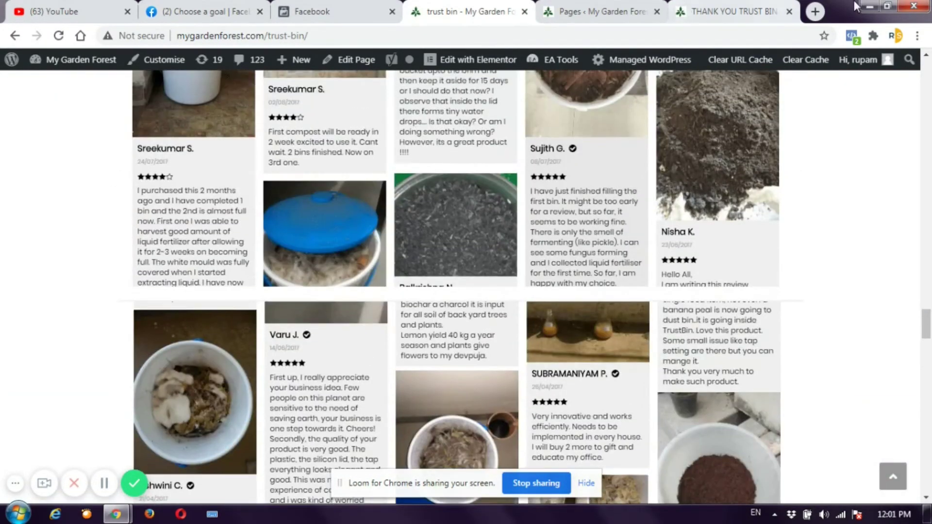
{"action": "left_click", "coordinate": [850, 39]}
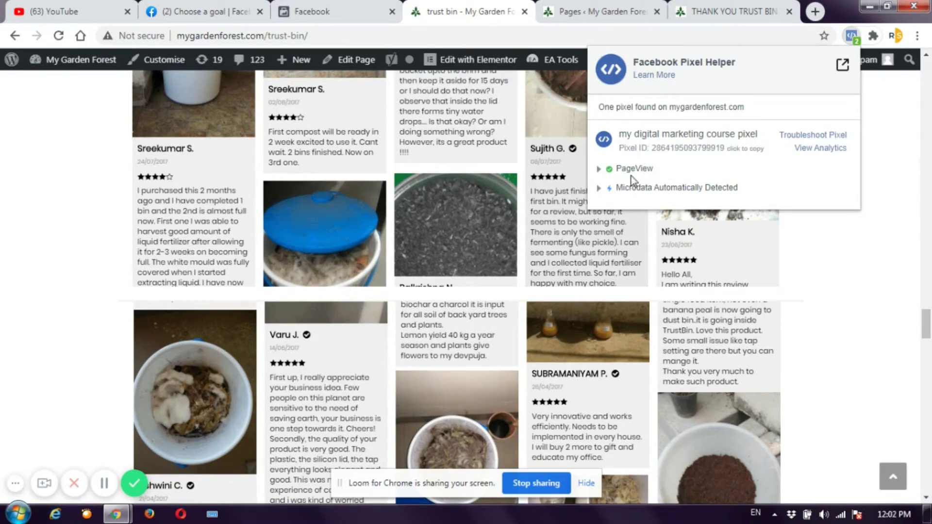
{"action": "left_click", "coordinate": [835, 296]}
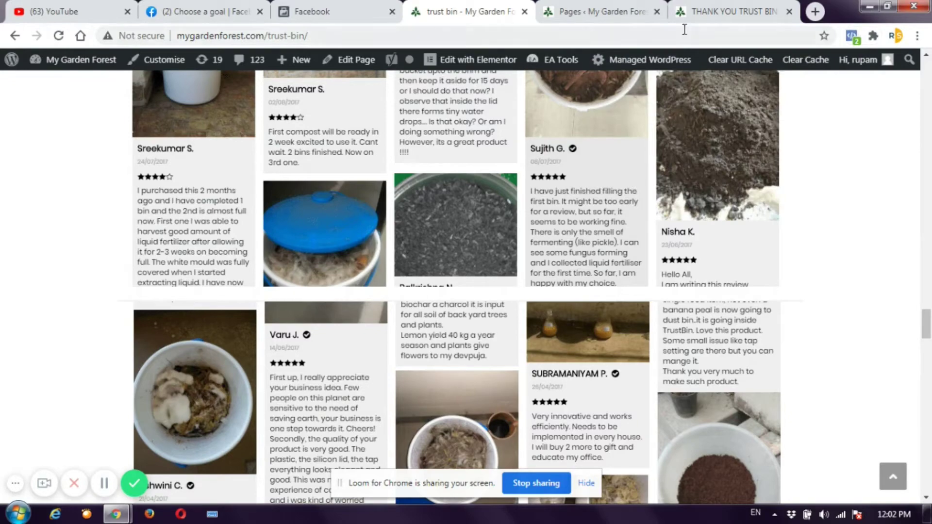
Look through the trust bin landing page, from the customer reviews back up to the Amazon offer and product image
{"action": "scroll", "coordinate": [438, 258], "scroll_direction": "down", "scroll_amount": 15}
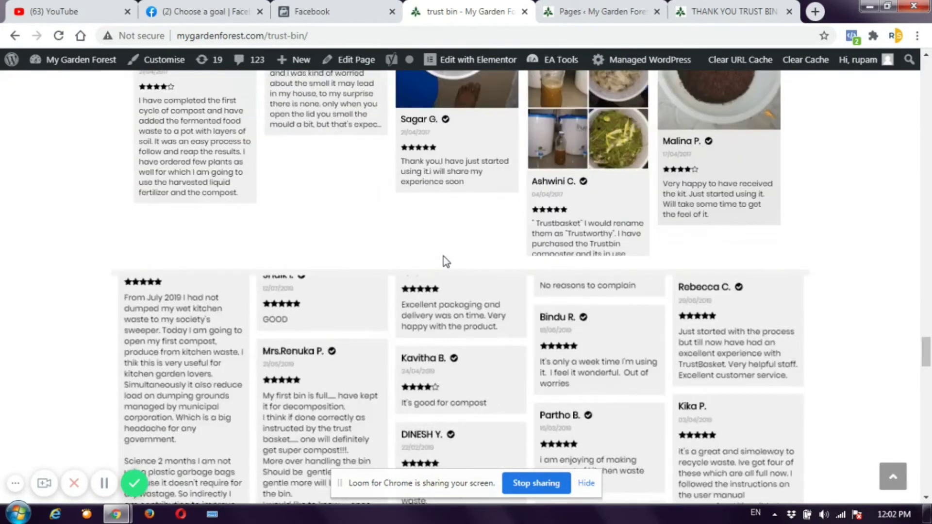
{"action": "scroll", "coordinate": [446, 262], "scroll_direction": "up", "scroll_amount": 20}
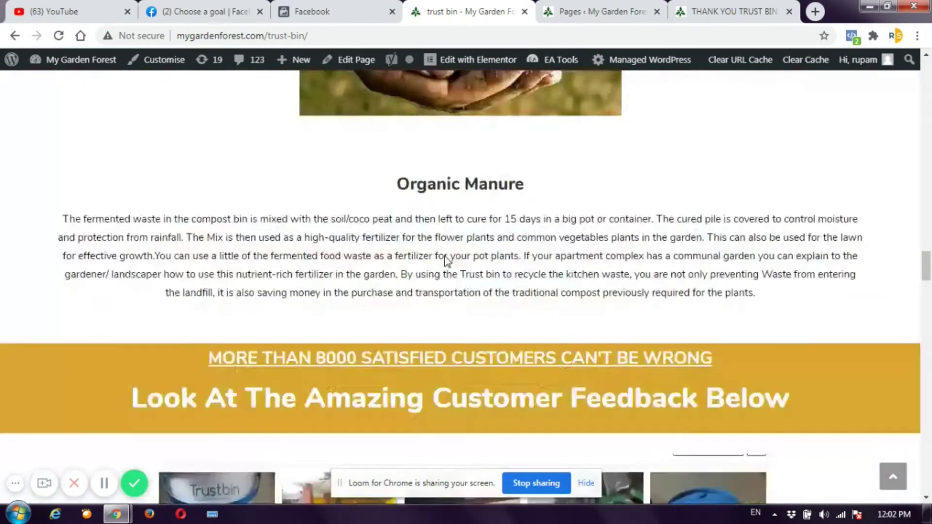
{"action": "scroll", "coordinate": [447, 262], "scroll_direction": "up", "scroll_amount": 10}
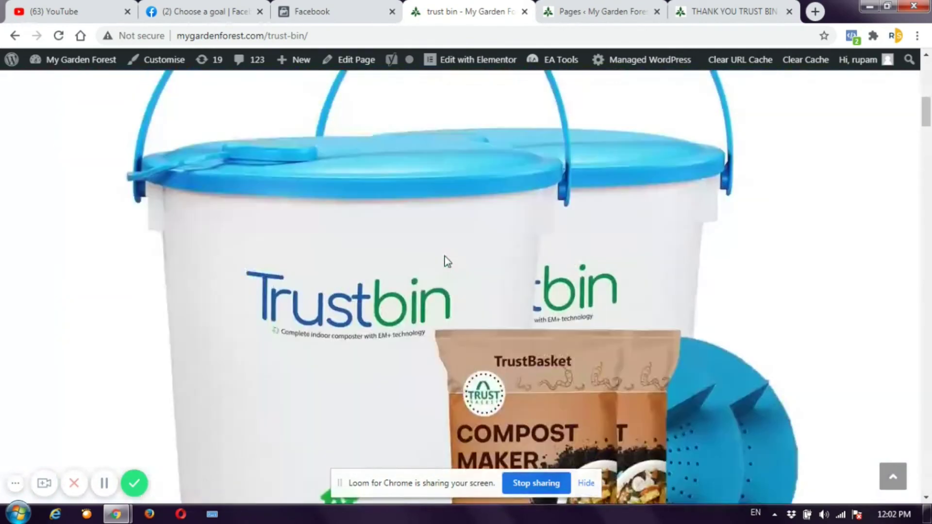
{"action": "scroll", "coordinate": [446, 262], "scroll_direction": "down", "scroll_amount": 3}
{"action": "scroll", "coordinate": [447, 262], "scroll_direction": "down", "scroll_amount": 1}
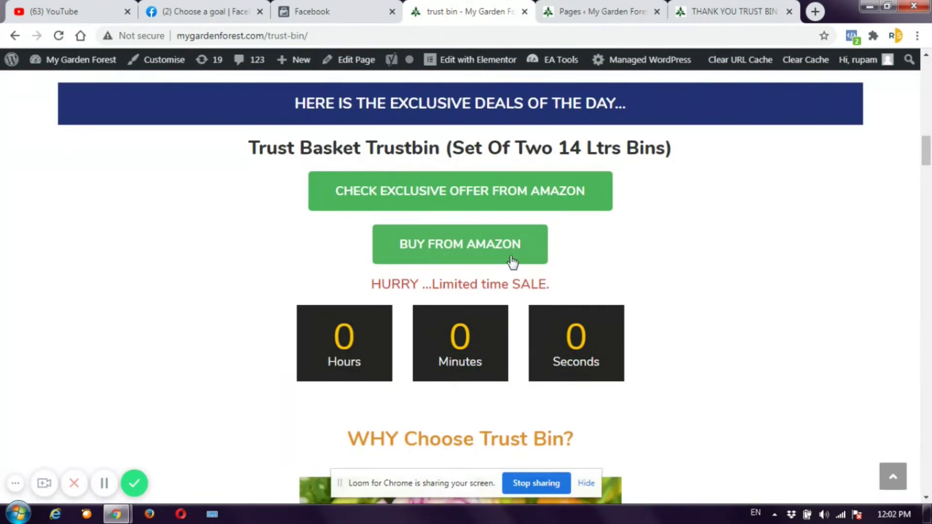
{"action": "scroll", "coordinate": [498, 213], "scroll_direction": "up", "scroll_amount": 7}
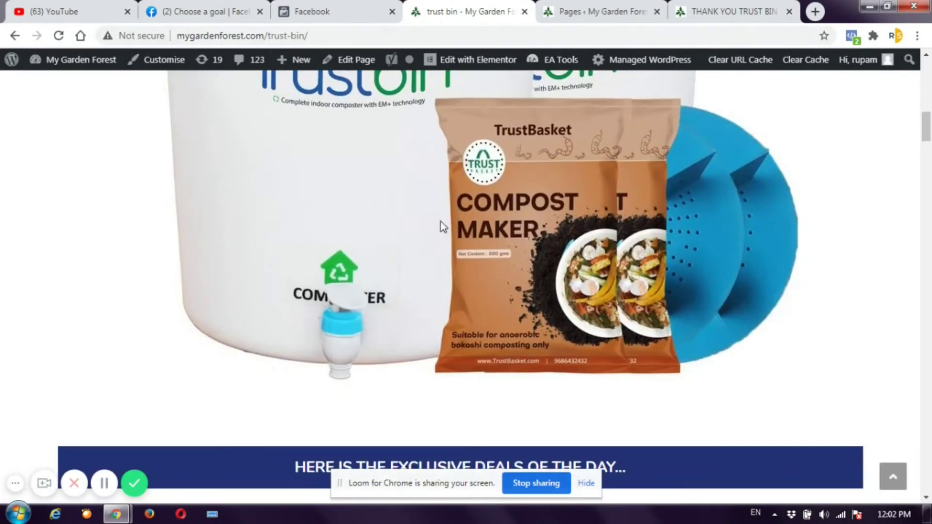
{"action": "scroll", "coordinate": [443, 223], "scroll_direction": "up", "scroll_amount": 7}
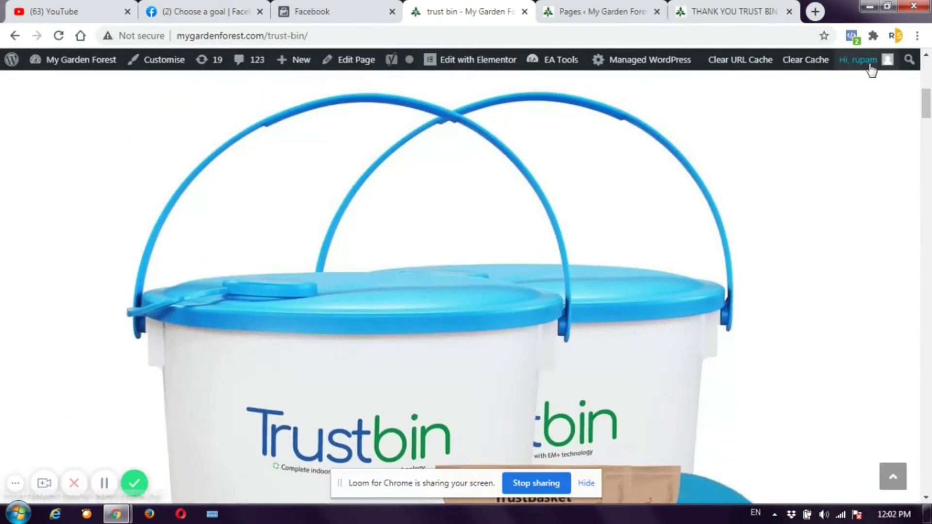
Check the trust bin thank-you page for pixels and events with Facebook Pixel Helper
{"action": "left_click", "coordinate": [734, 11]}
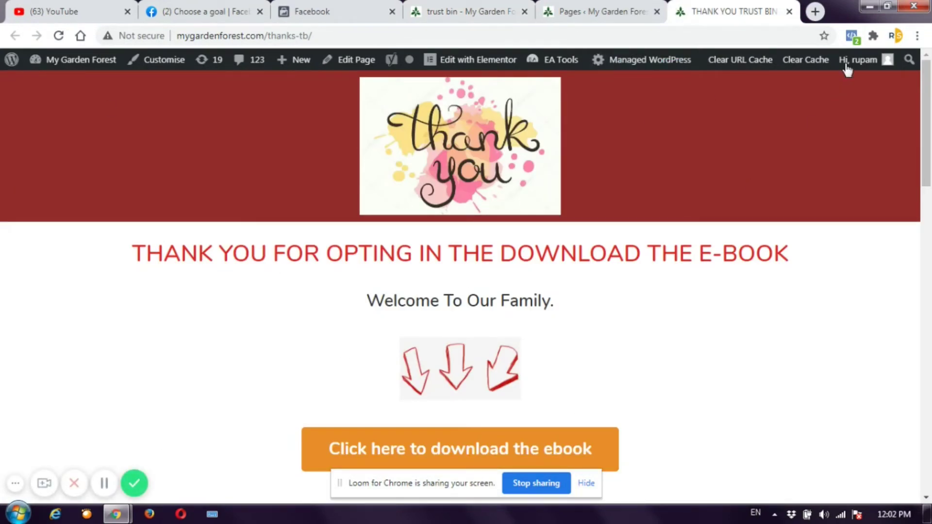
{"action": "left_click", "coordinate": [852, 37]}
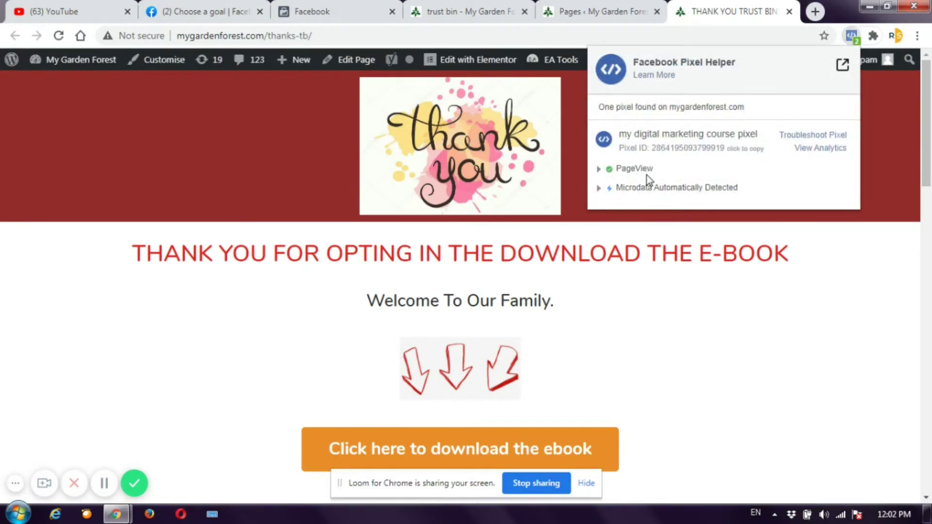
{"action": "left_click", "coordinate": [704, 325]}
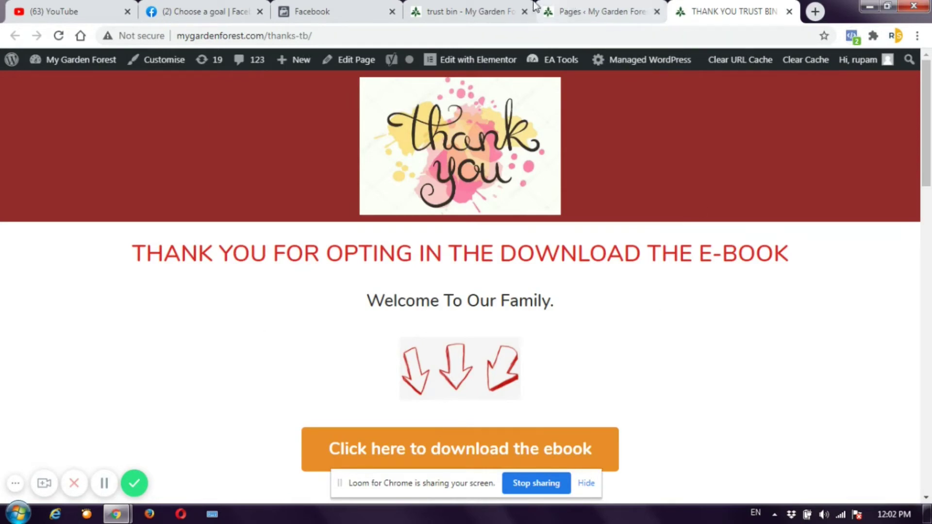
Compare the trust bin landing page with its thank-you page and recheck the thank-you page in Facebook Pixel Helper
{"action": "left_click", "coordinate": [483, 12]}
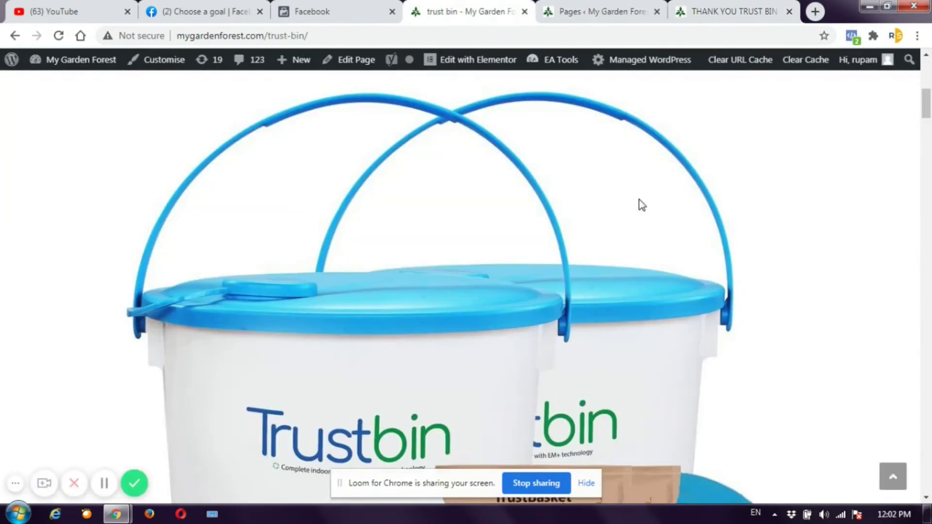
{"action": "left_click", "coordinate": [732, 16]}
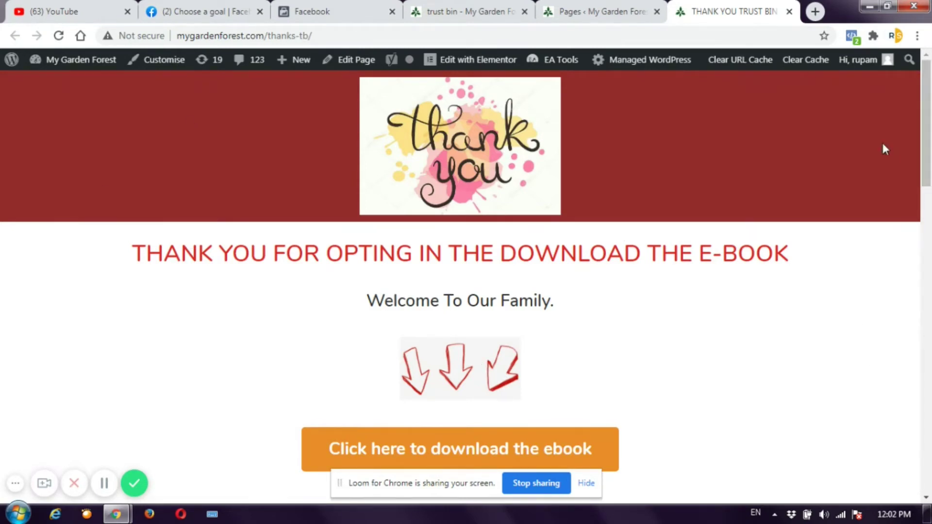
{"action": "left_click", "coordinate": [852, 36]}
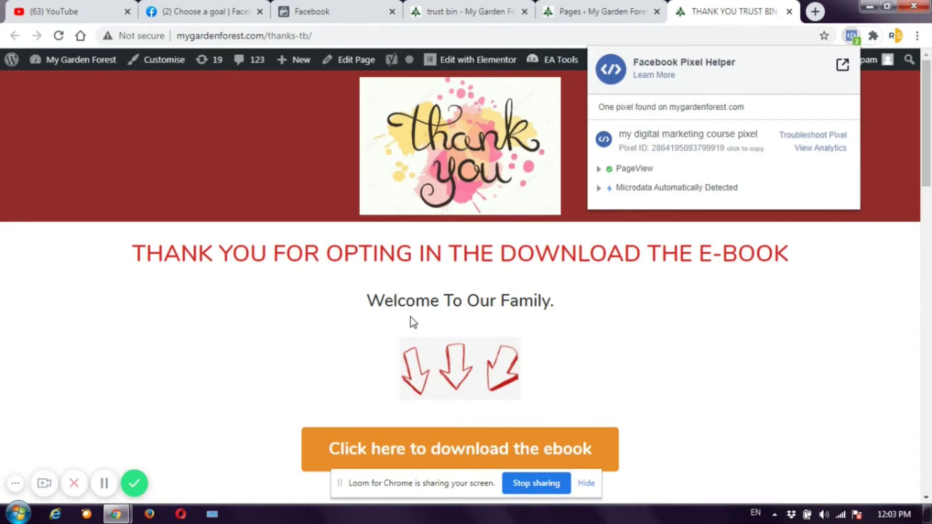
{"action": "left_click", "coordinate": [474, 15]}
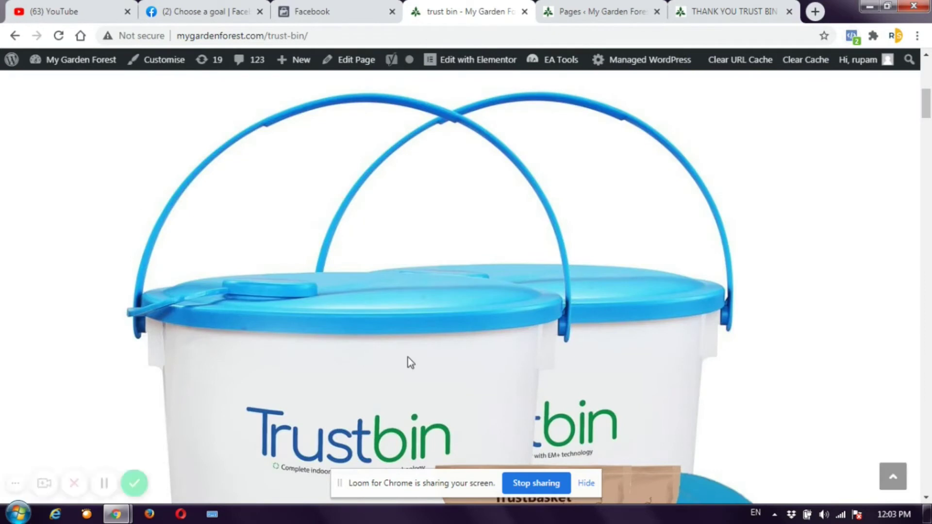
{"action": "left_click", "coordinate": [716, 10]}
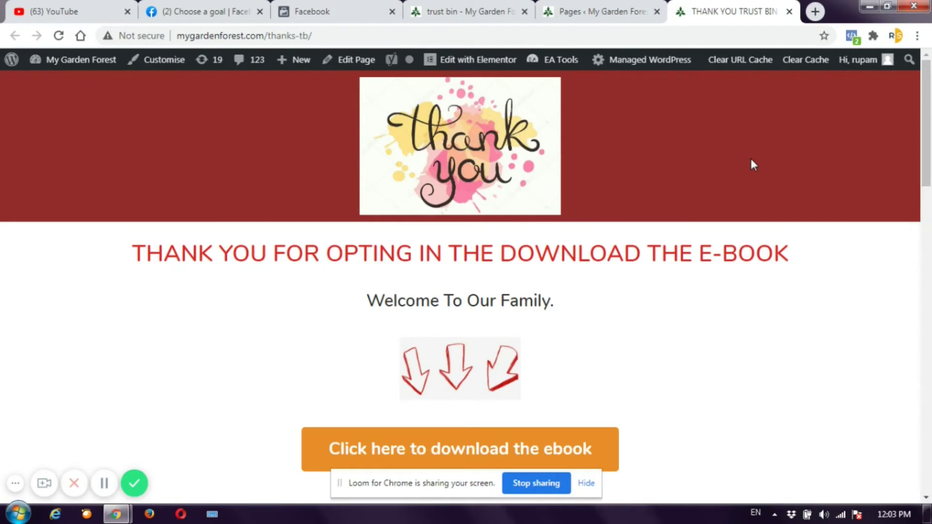
Switch to Events Manager, view the manual base code installation for adding events from a new website, and close it
{"action": "left_click", "coordinate": [321, 11]}
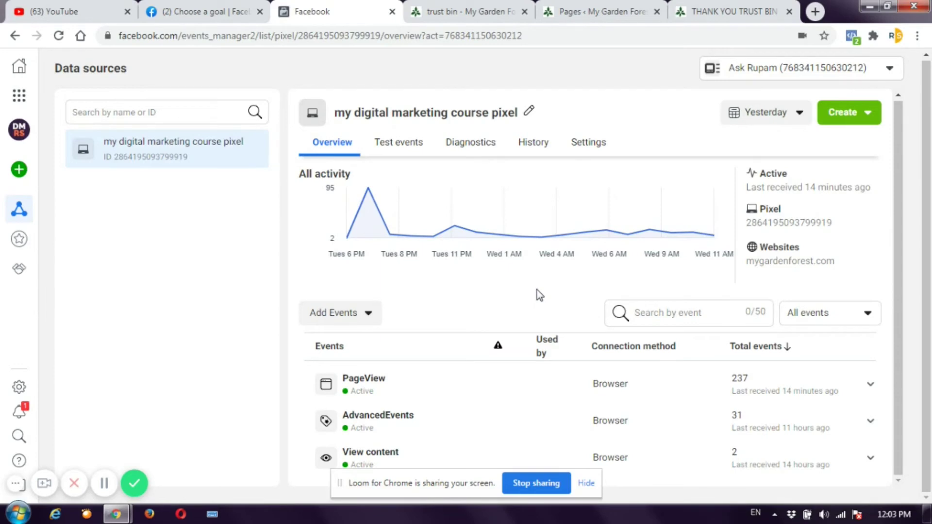
{"action": "left_click", "coordinate": [359, 315]}
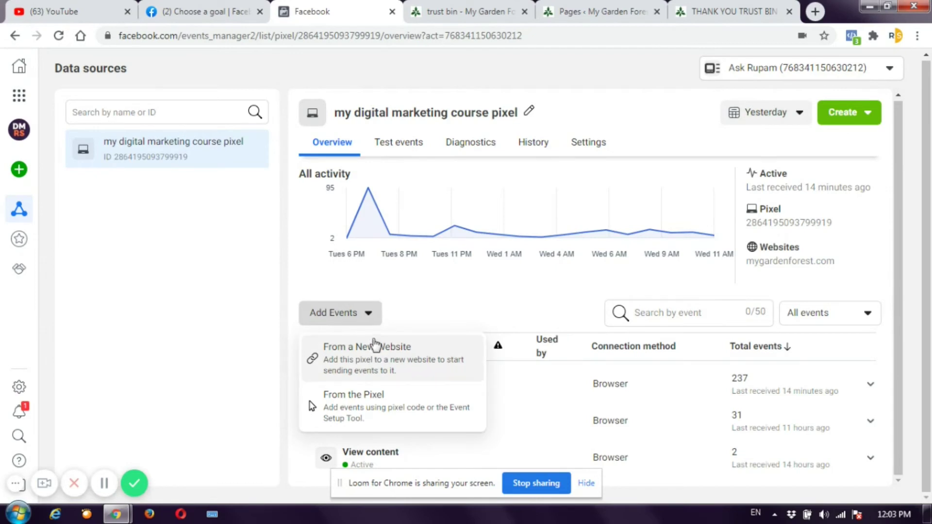
{"action": "left_click", "coordinate": [356, 361]}
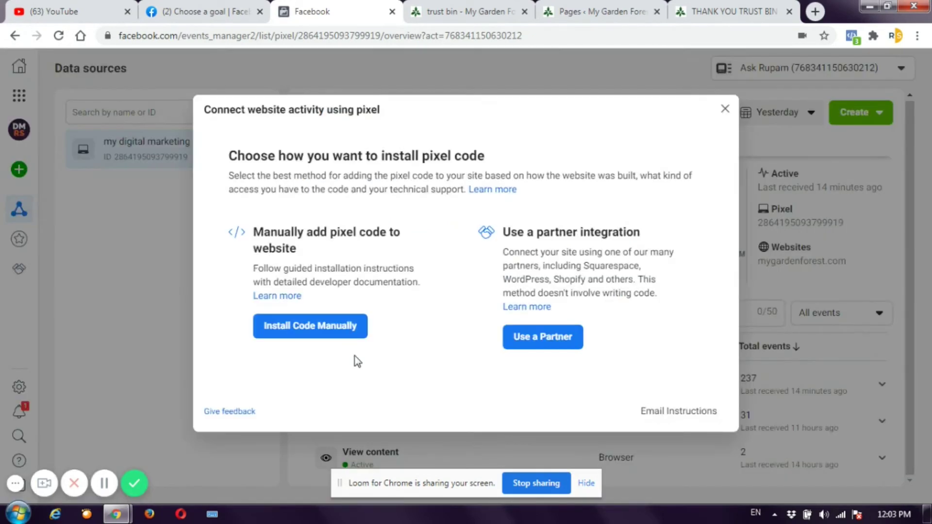
{"action": "left_click", "coordinate": [303, 334]}
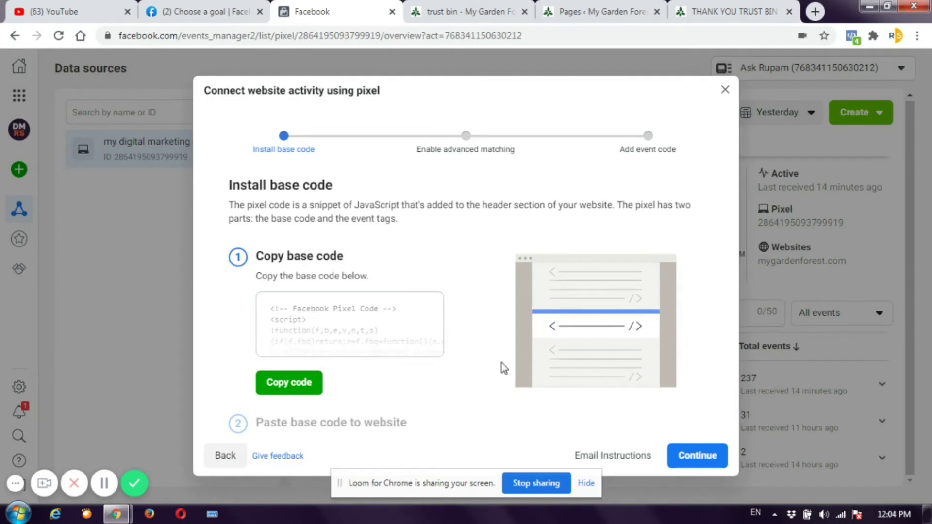
{"action": "left_click", "coordinate": [725, 92]}
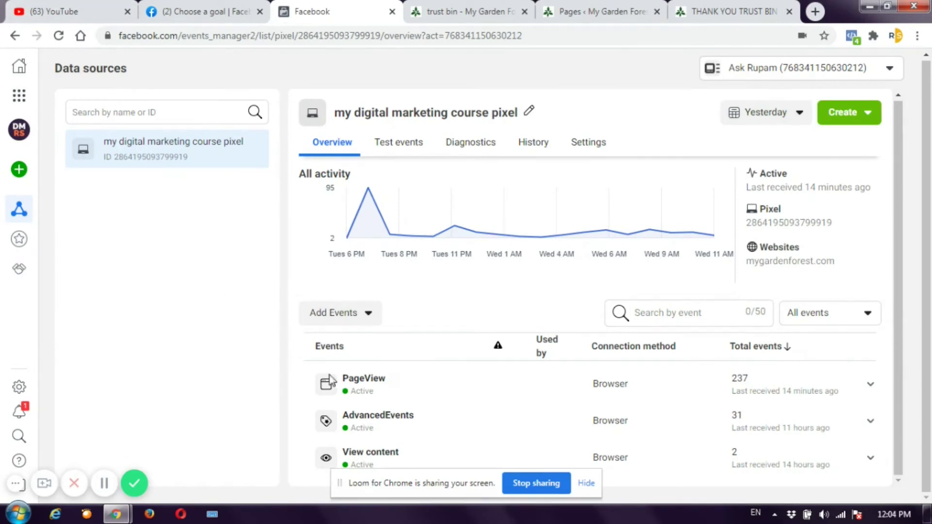
Choose to add events from the pixel and open the event setup tool's website URL prompt
{"action": "left_click", "coordinate": [366, 322]}
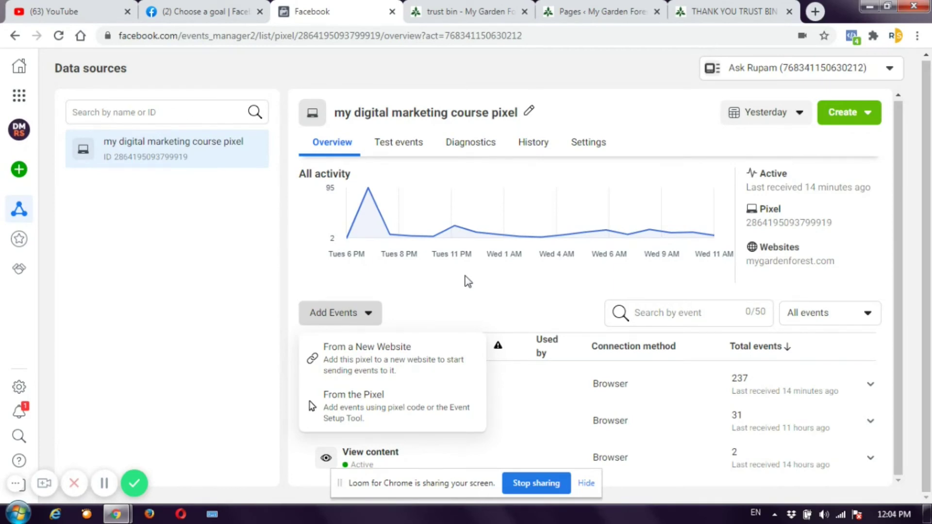
{"action": "left_click", "coordinate": [367, 316]}
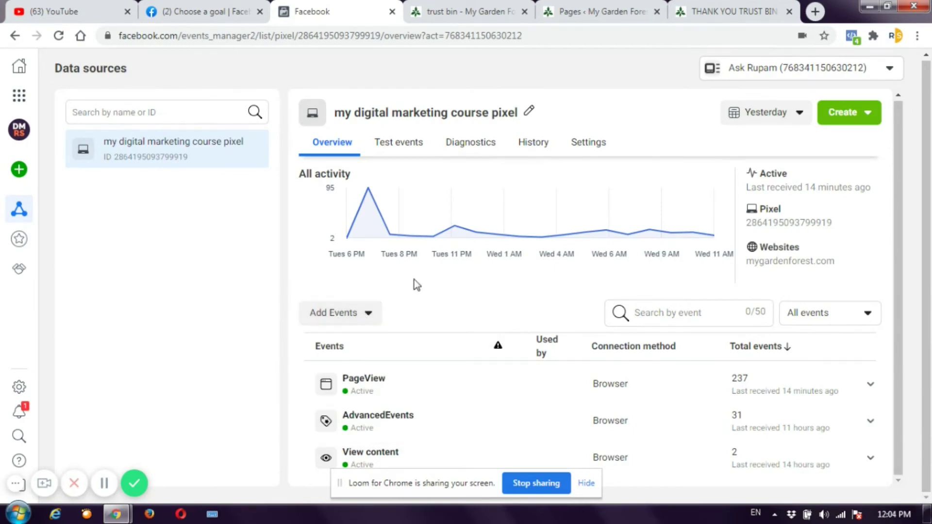
{"action": "left_click", "coordinate": [346, 316]}
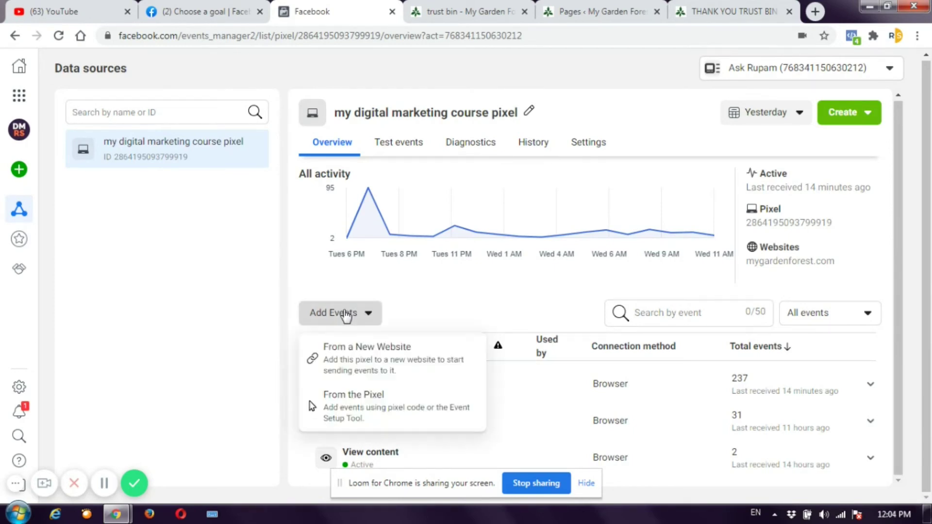
{"action": "left_click", "coordinate": [347, 404]}
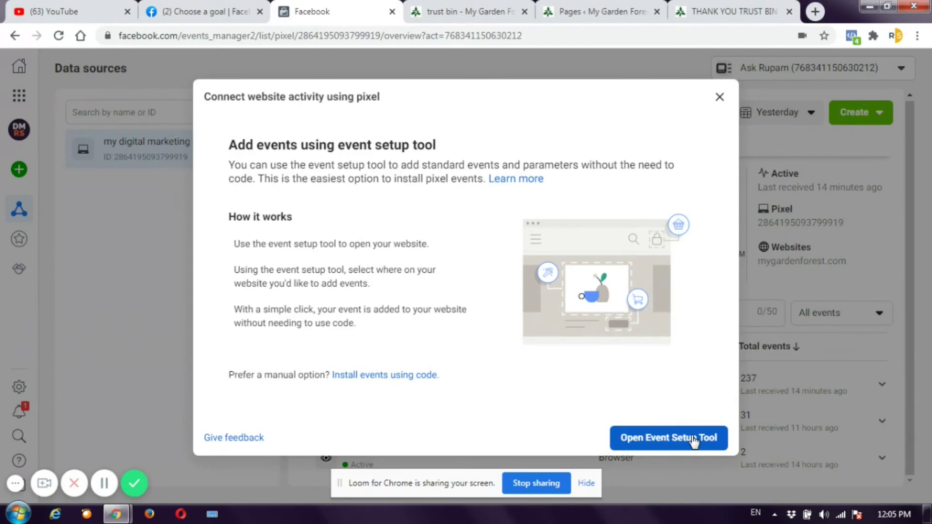
{"action": "left_click", "coordinate": [670, 439]}
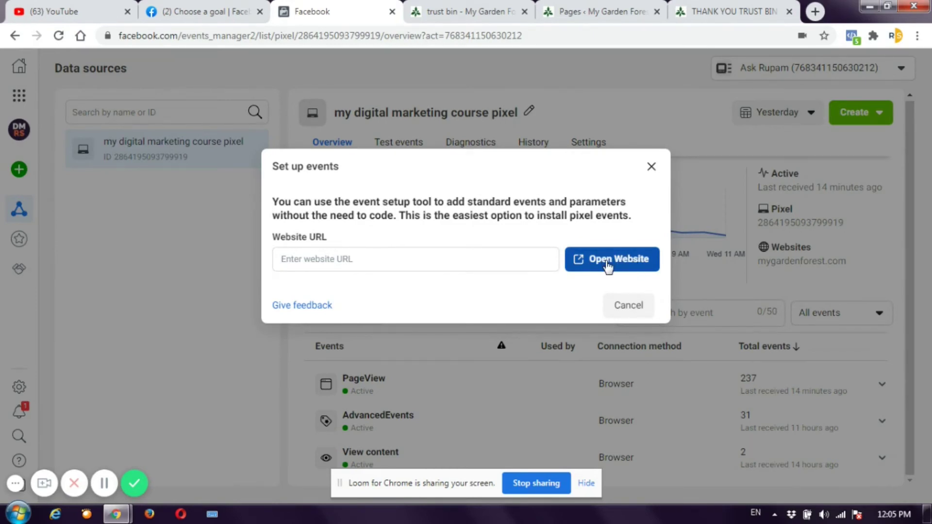
{"action": "left_click", "coordinate": [721, 12]}
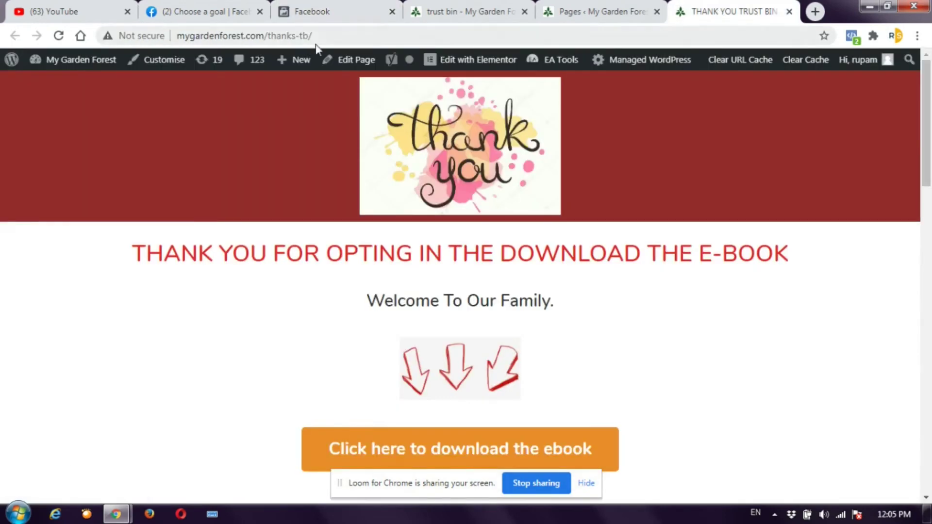
{"action": "left_click_drag", "start_coordinate": [321, 36], "coordinate": [180, 32]}
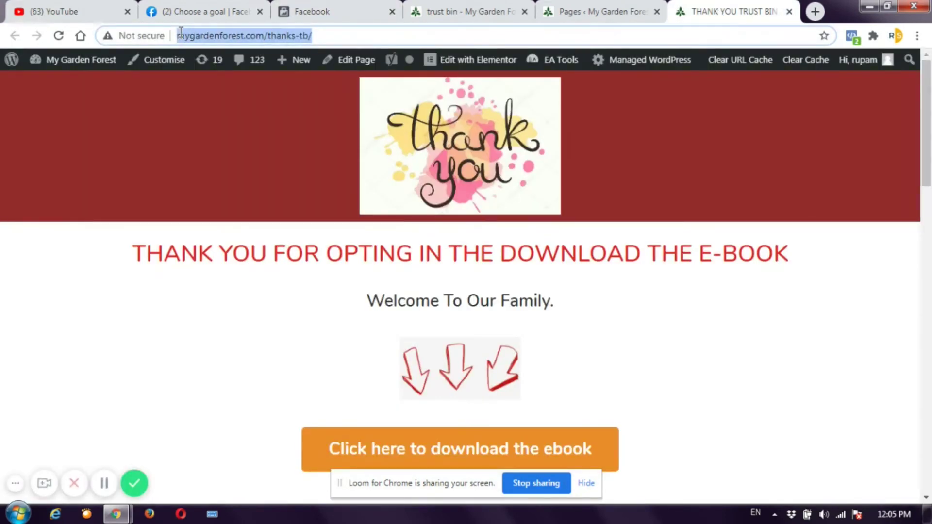
{"action": "right_click", "coordinate": [206, 37]}
{"action": "left_click", "coordinate": [240, 85]}
{"action": "left_click", "coordinate": [310, 12]}
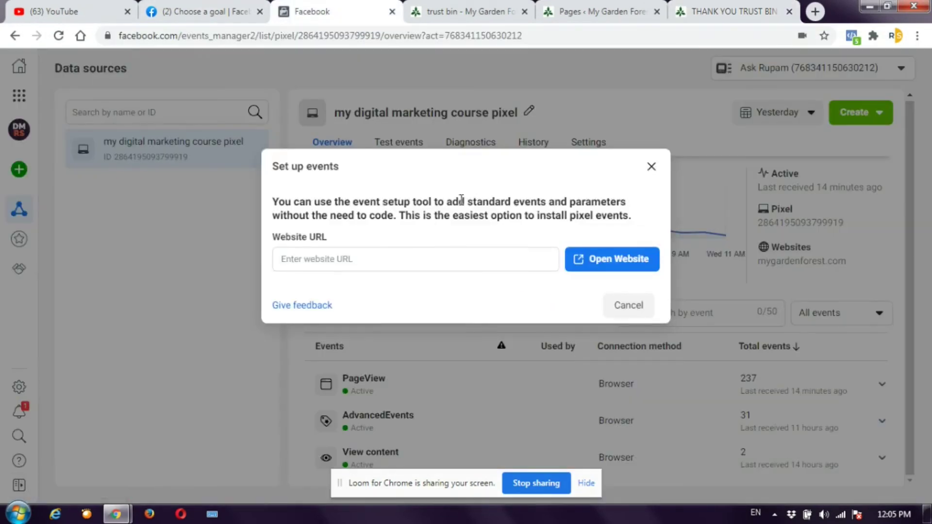
{"action": "left_click", "coordinate": [337, 259]}
{"action": "right_click", "coordinate": [337, 259]}
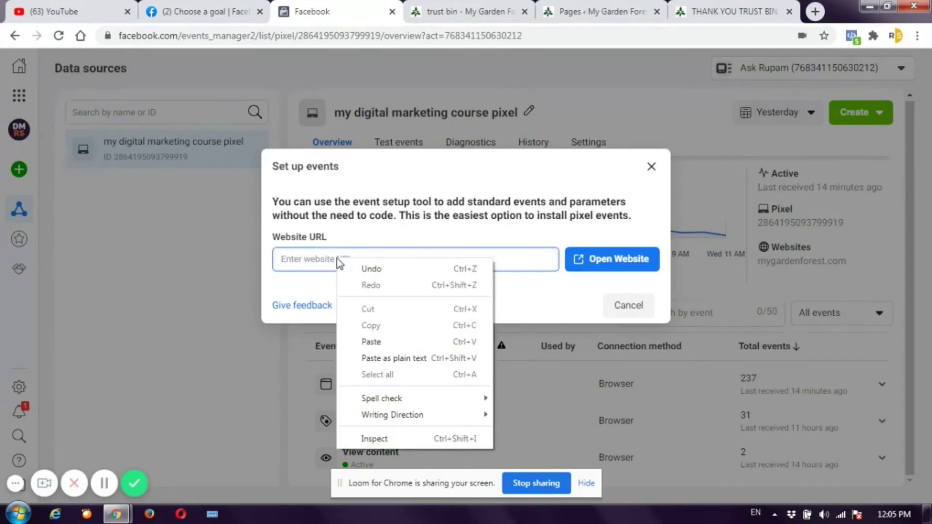
{"action": "left_click", "coordinate": [371, 341]}
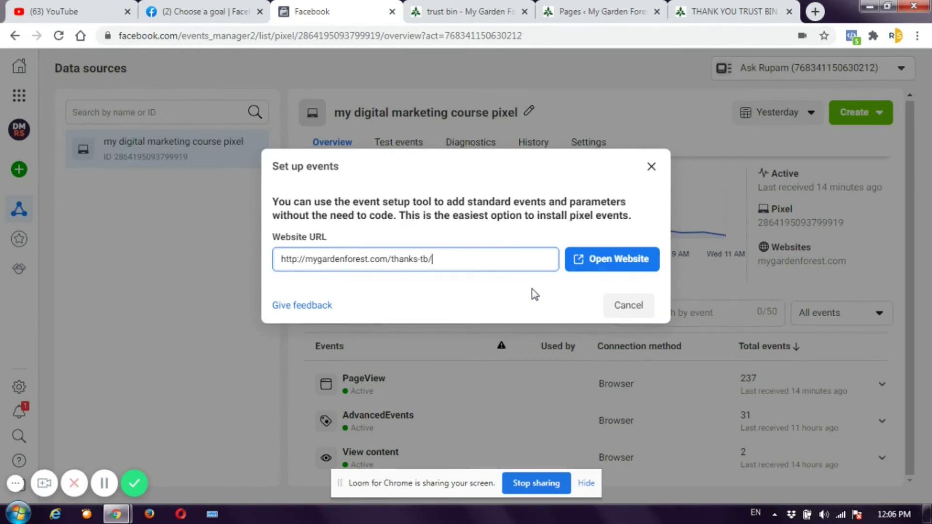
{"action": "left_click", "coordinate": [652, 166]}
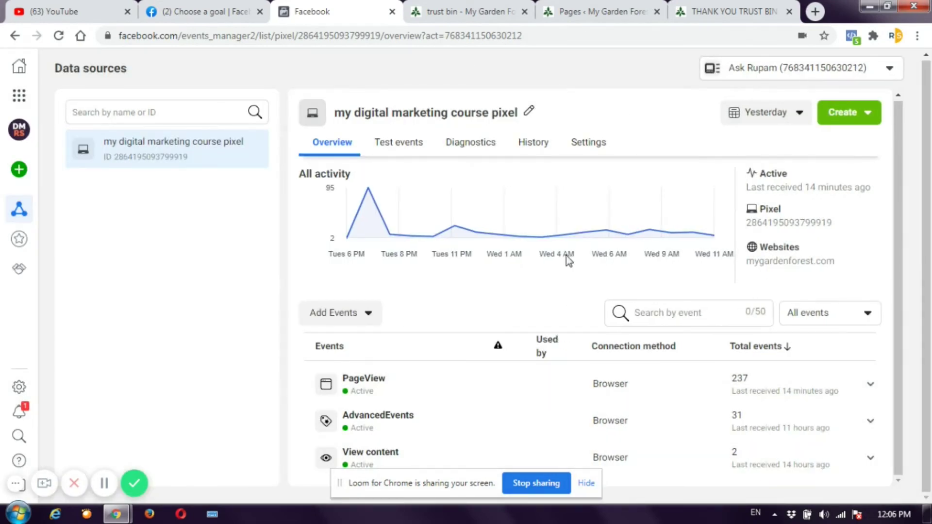
{"action": "left_click", "coordinate": [360, 318]}
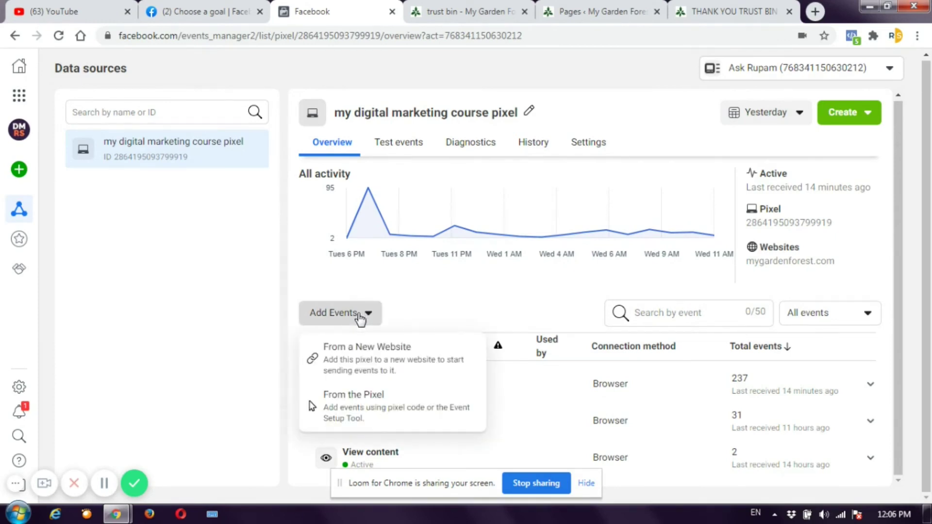
{"action": "left_click", "coordinate": [353, 396]}
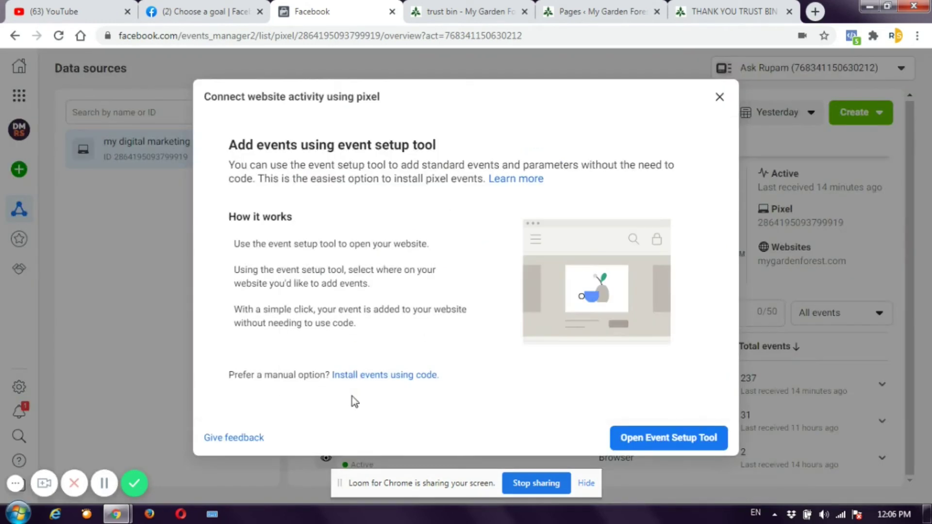
{"action": "left_click", "coordinate": [658, 446]}
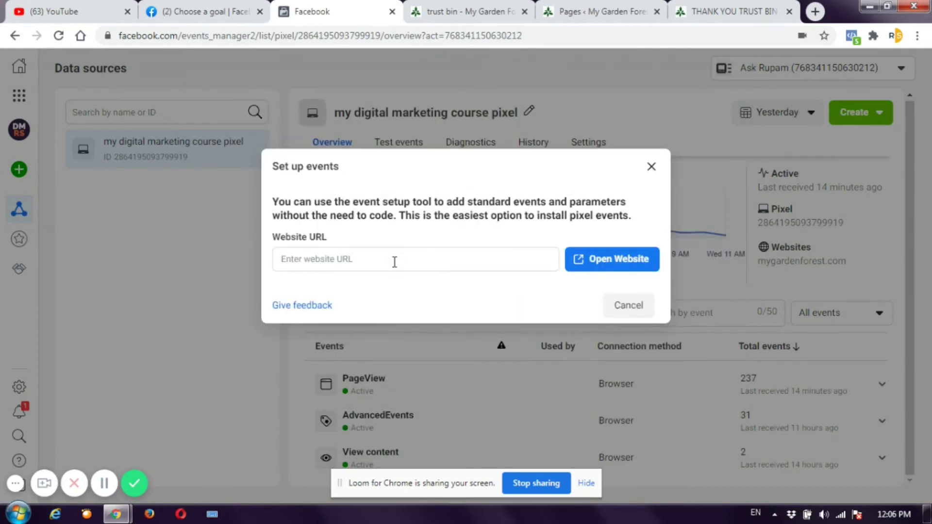
{"action": "left_click", "coordinate": [391, 266]}
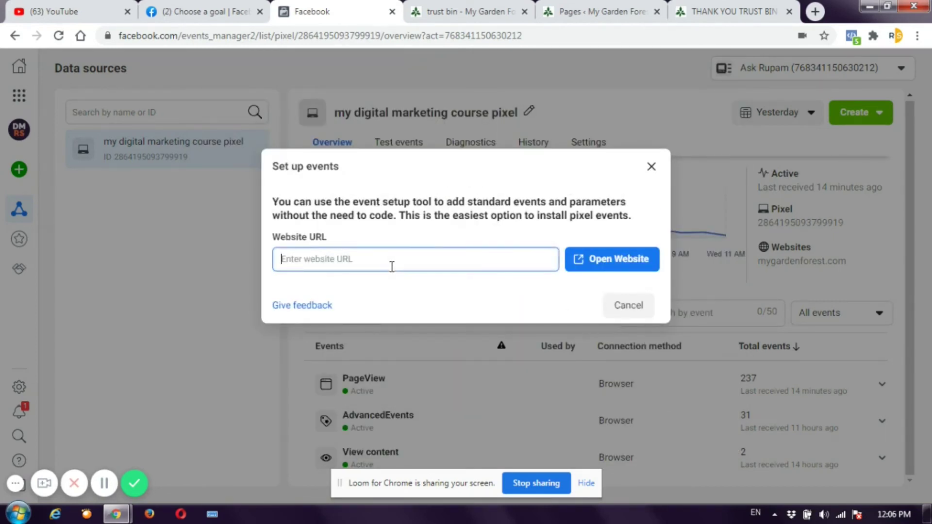
{"action": "right_click", "coordinate": [392, 266]}
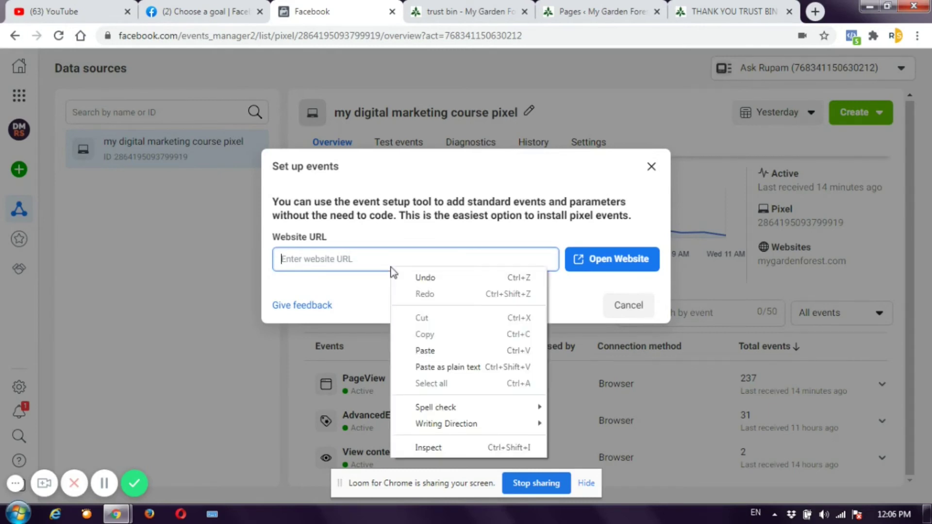
{"action": "left_click", "coordinate": [438, 349]}
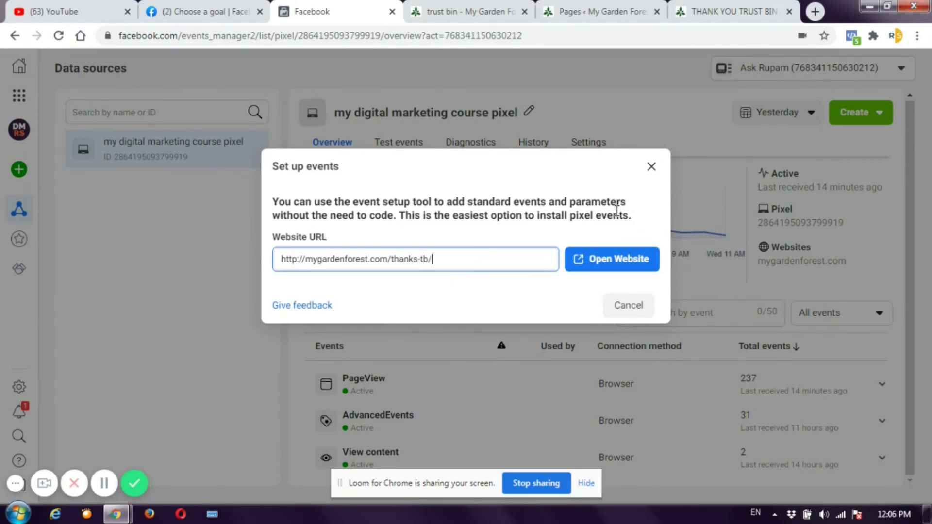
{"action": "left_click", "coordinate": [651, 167]}
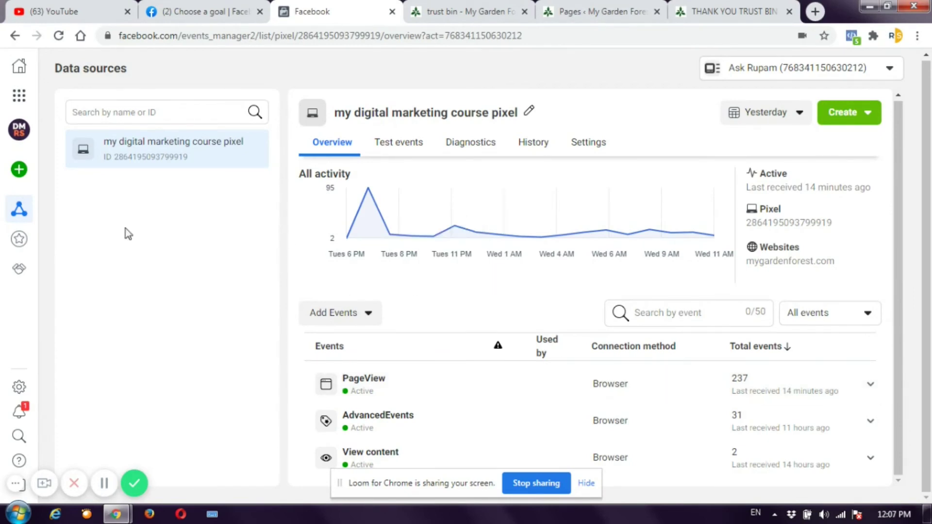
Go to the custom conversions section of Events Manager and start creating a custom conversion
{"action": "mouse_move", "coordinate": [19, 210]}
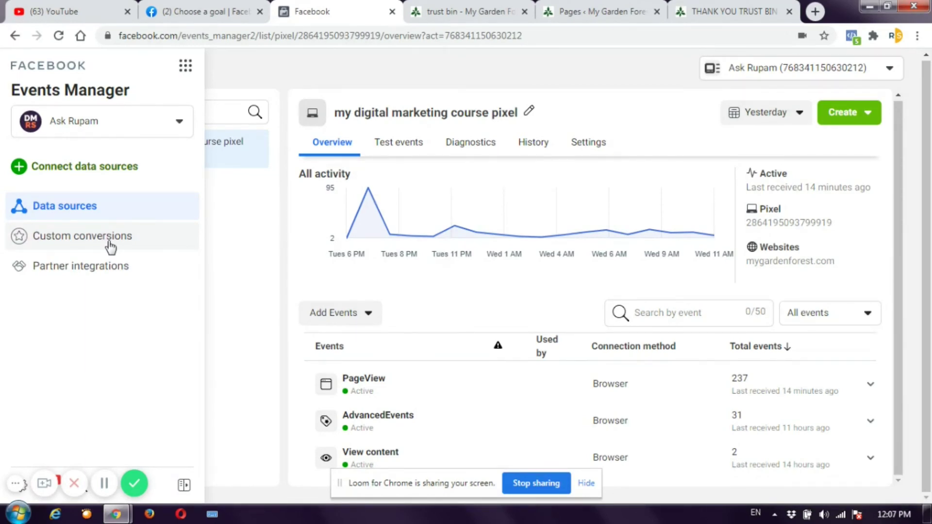
{"action": "left_click", "coordinate": [85, 237]}
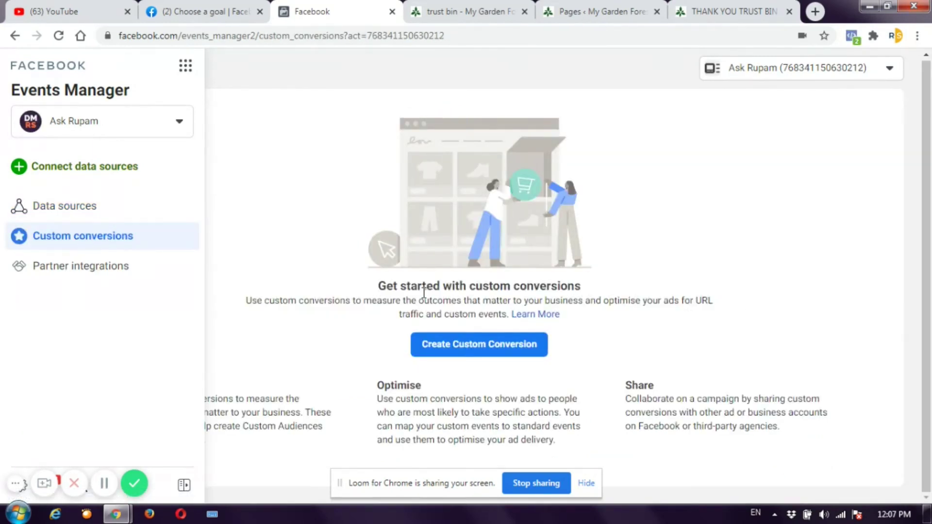
{"action": "left_click", "coordinate": [442, 345]}
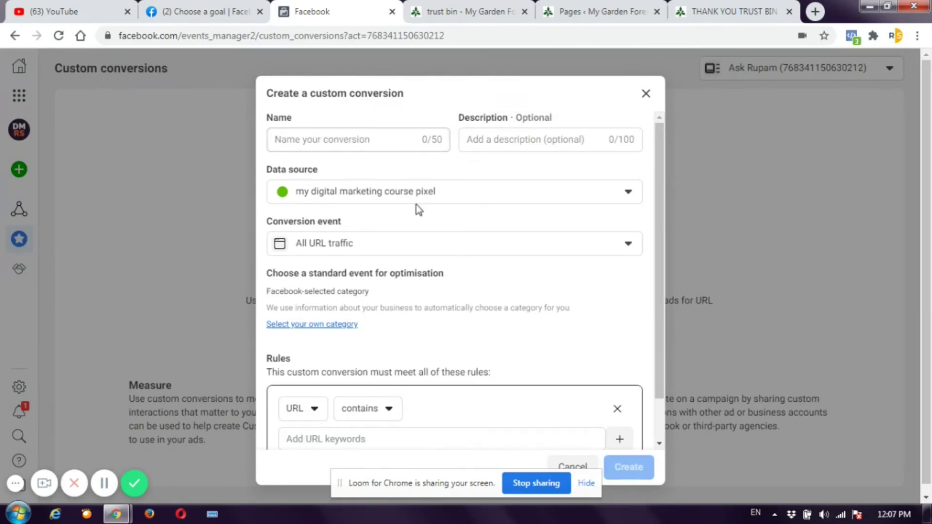
Select your own category for the custom conversion, choosing Lead as the standard event for optimisation
{"action": "left_click", "coordinate": [323, 325]}
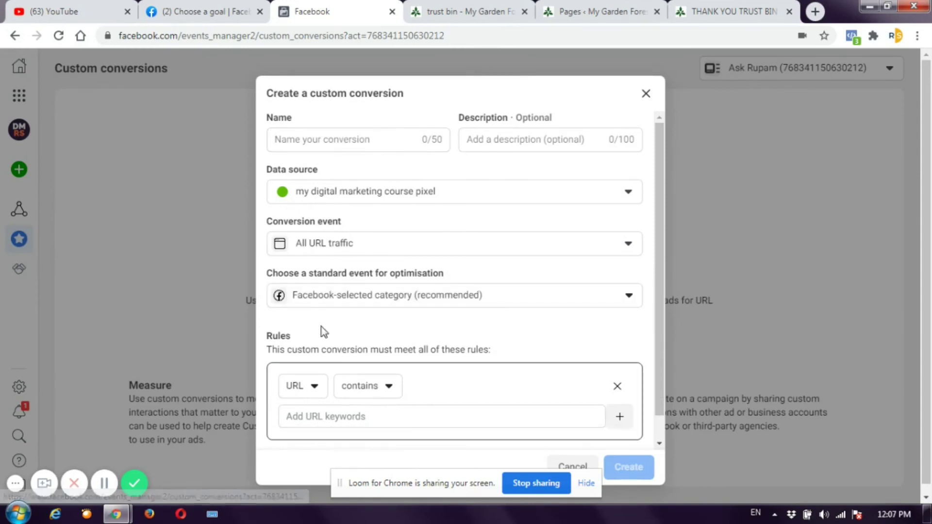
{"action": "left_click", "coordinate": [529, 299]}
{"action": "scroll", "coordinate": [427, 330], "scroll_direction": "down", "scroll_amount": 5}
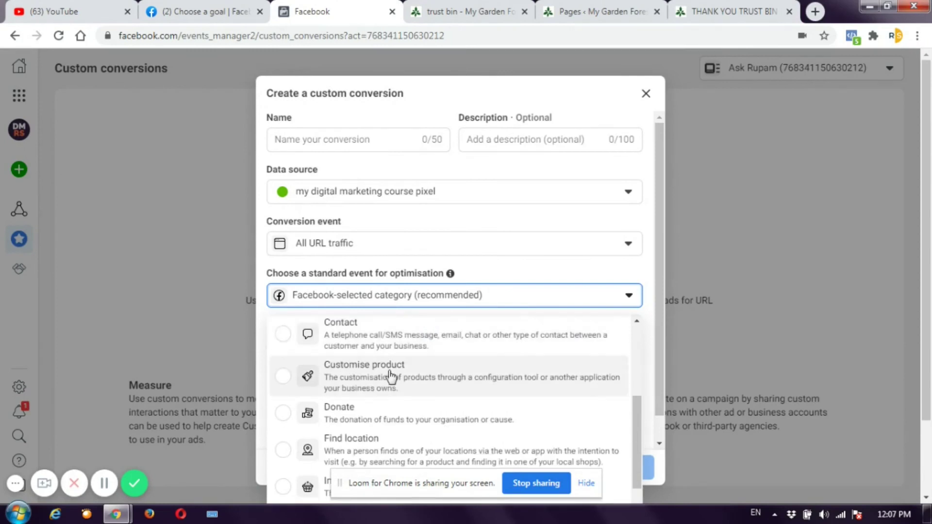
{"action": "scroll", "coordinate": [389, 378], "scroll_direction": "down", "scroll_amount": 1}
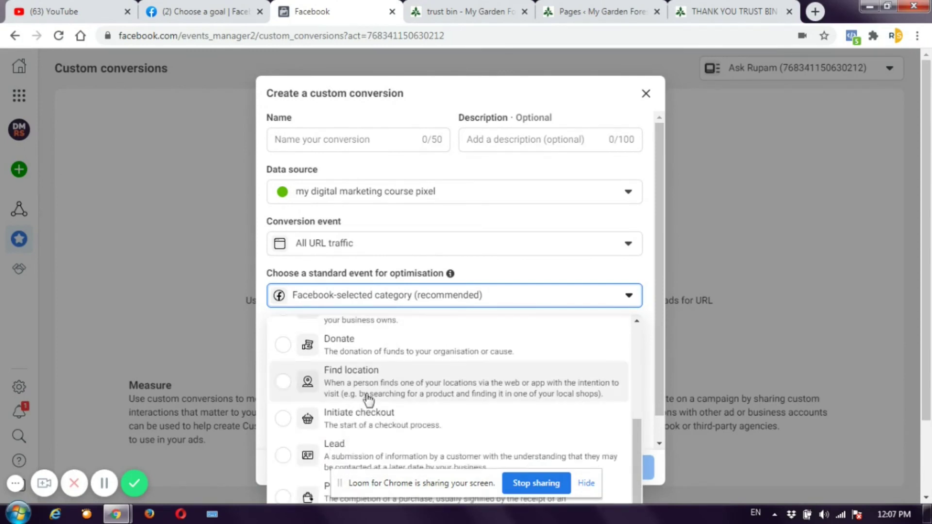
{"action": "left_click", "coordinate": [357, 451]}
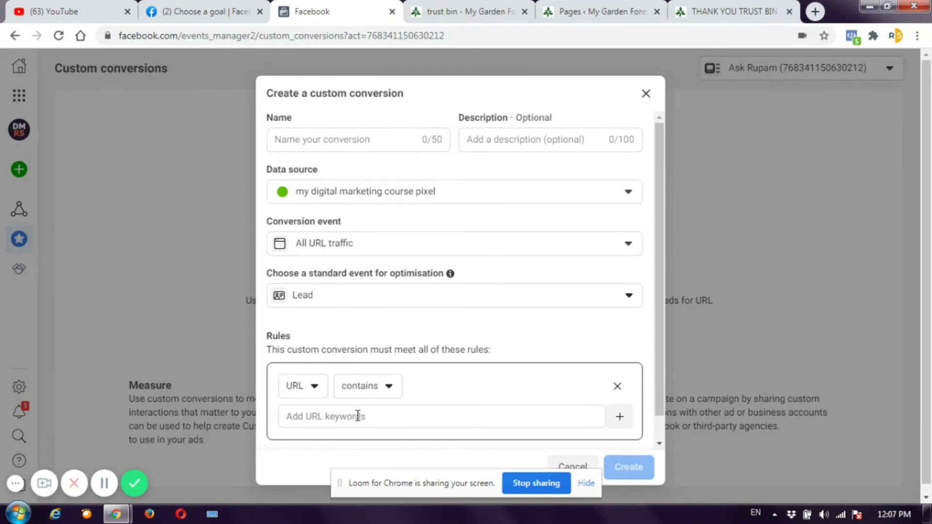
{"action": "left_click", "coordinate": [388, 389]}
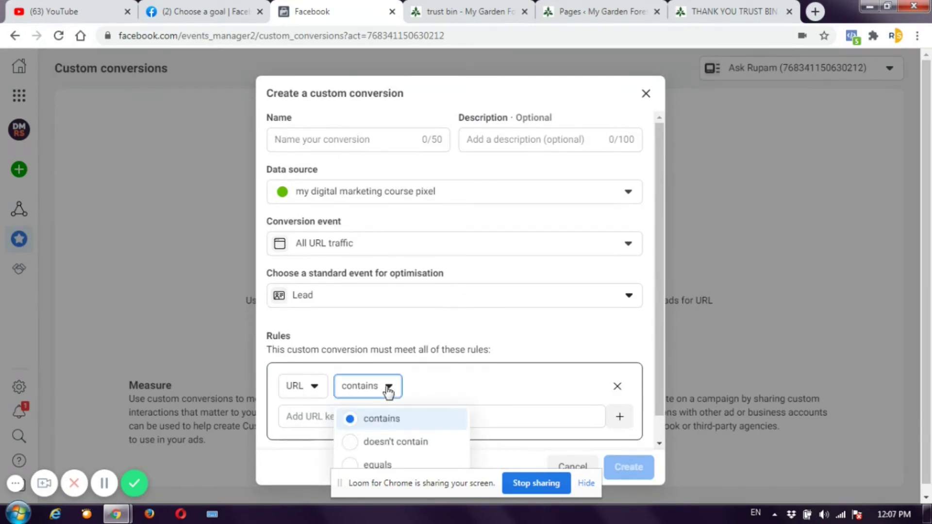
{"action": "left_click", "coordinate": [377, 464]}
{"action": "left_click", "coordinate": [308, 416]}
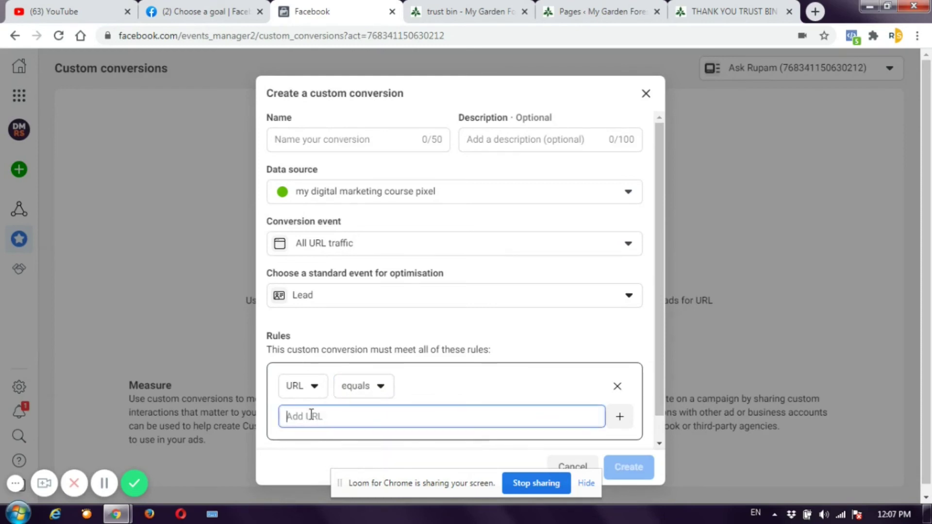
{"action": "right_click", "coordinate": [310, 414]}
{"action": "left_click", "coordinate": [345, 307]}
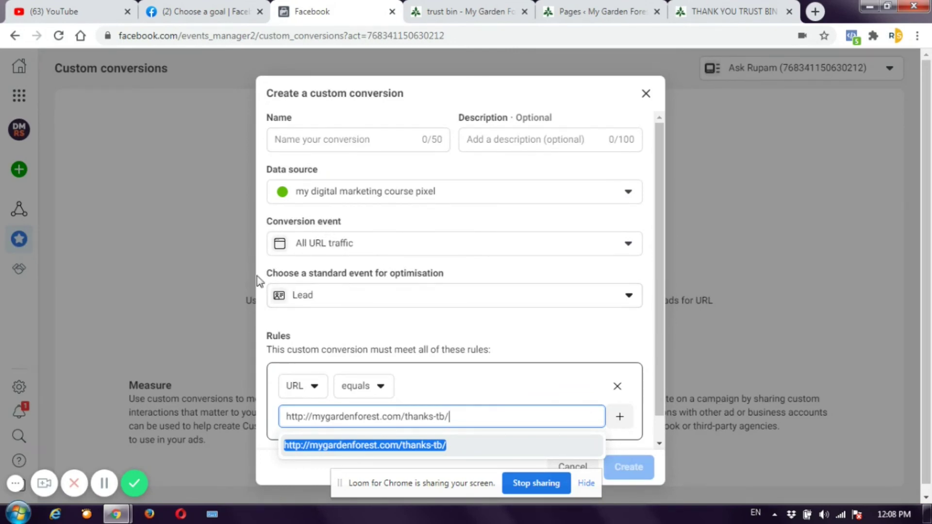
Review the standard events available for optimisation, and close the custom conversion dialog without creating it
{"action": "left_click", "coordinate": [432, 304]}
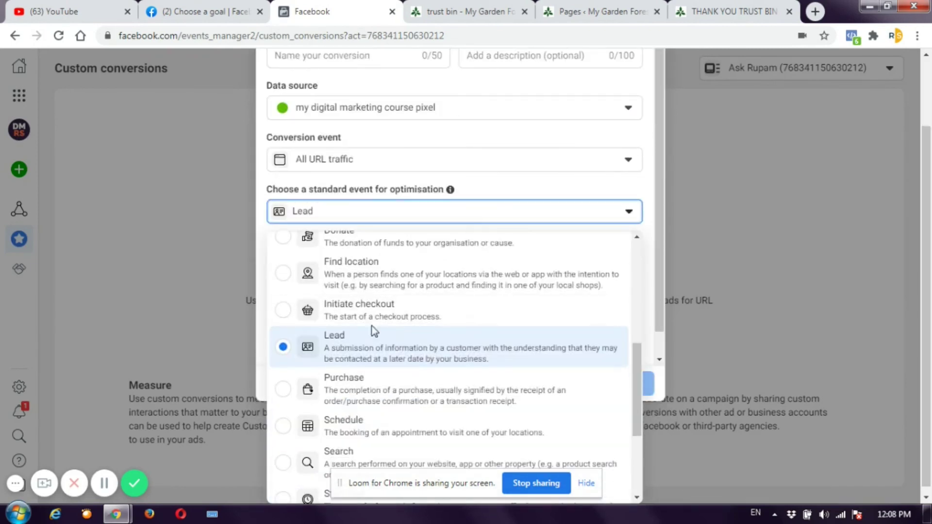
{"action": "scroll", "coordinate": [370, 329], "scroll_direction": "down", "scroll_amount": 1}
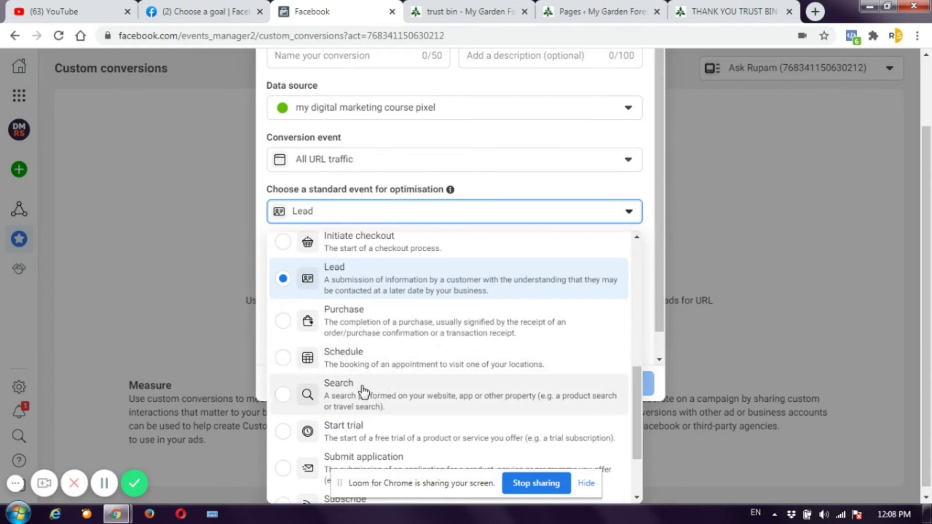
{"action": "scroll", "coordinate": [362, 388], "scroll_direction": "down", "scroll_amount": 2}
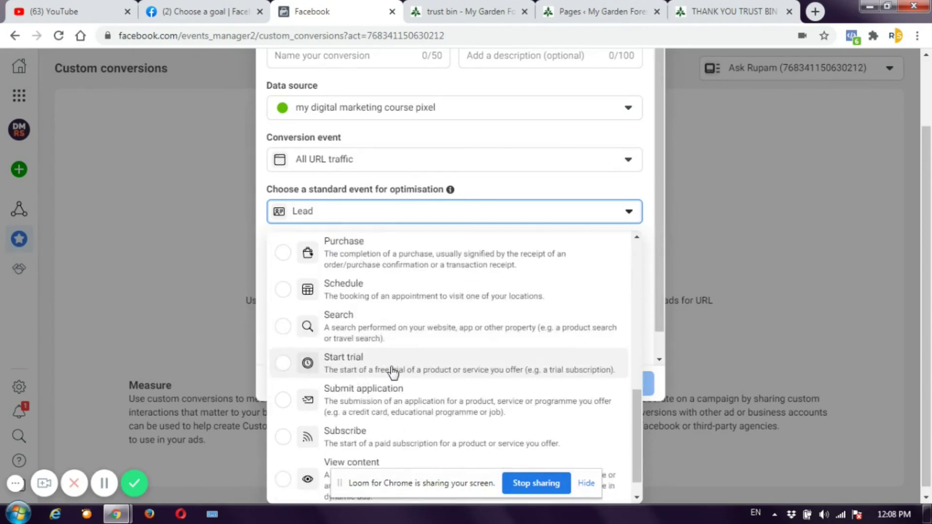
{"action": "scroll", "coordinate": [373, 382], "scroll_direction": "down", "scroll_amount": 1}
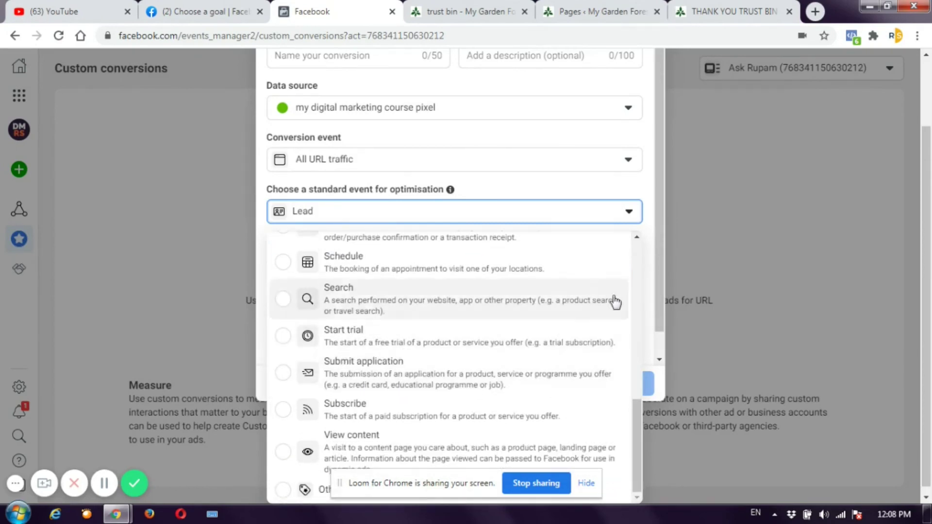
{"action": "left_click", "coordinate": [787, 252]}
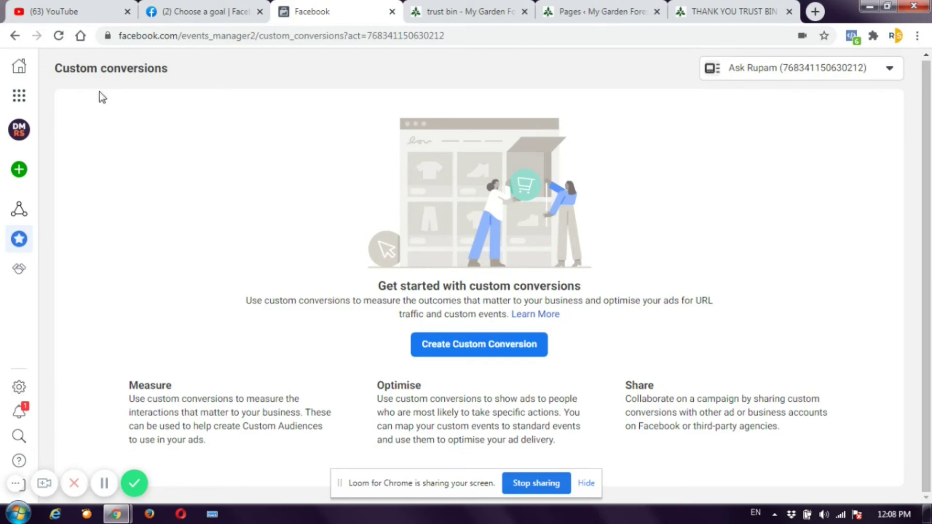
View the trust bin thank-you page in the browser and return to the custom conversions page
{"action": "mouse_move", "coordinate": [19, 170]}
{"action": "left_click", "coordinate": [735, 12]}
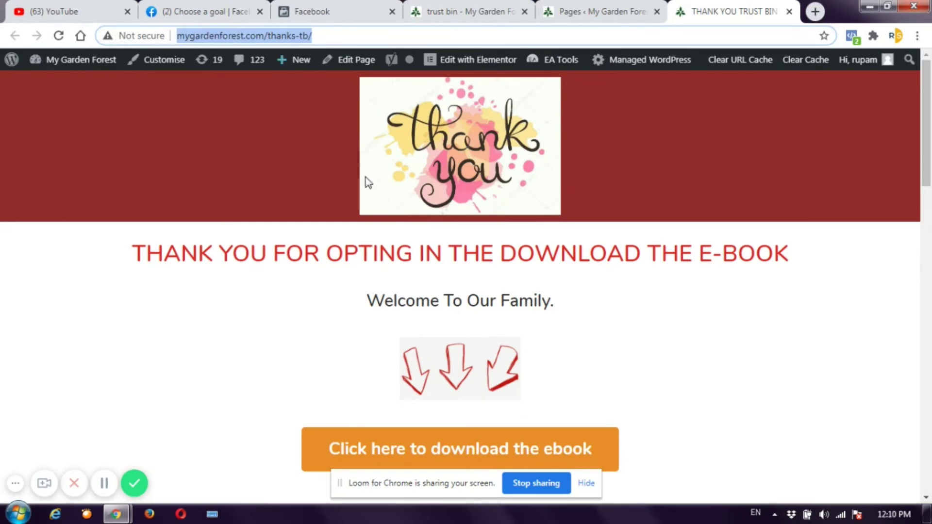
{"action": "left_click", "coordinate": [339, 17]}
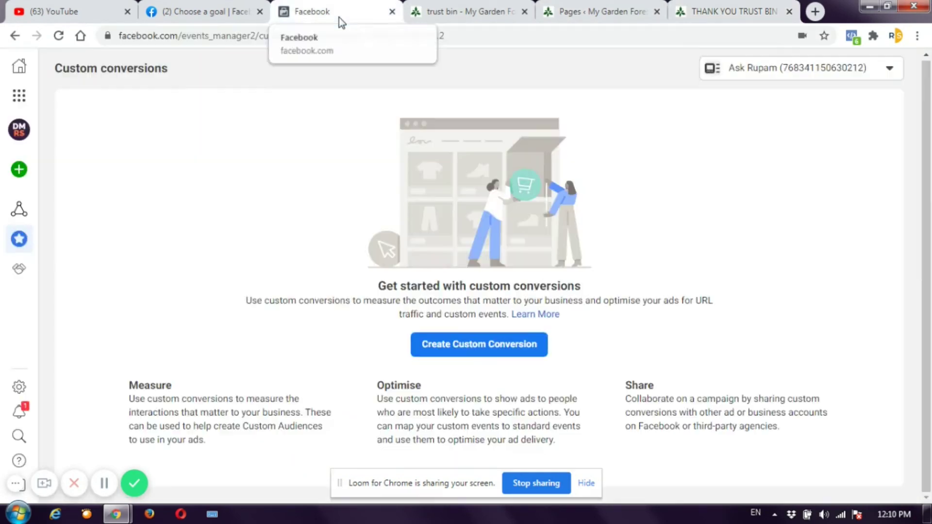